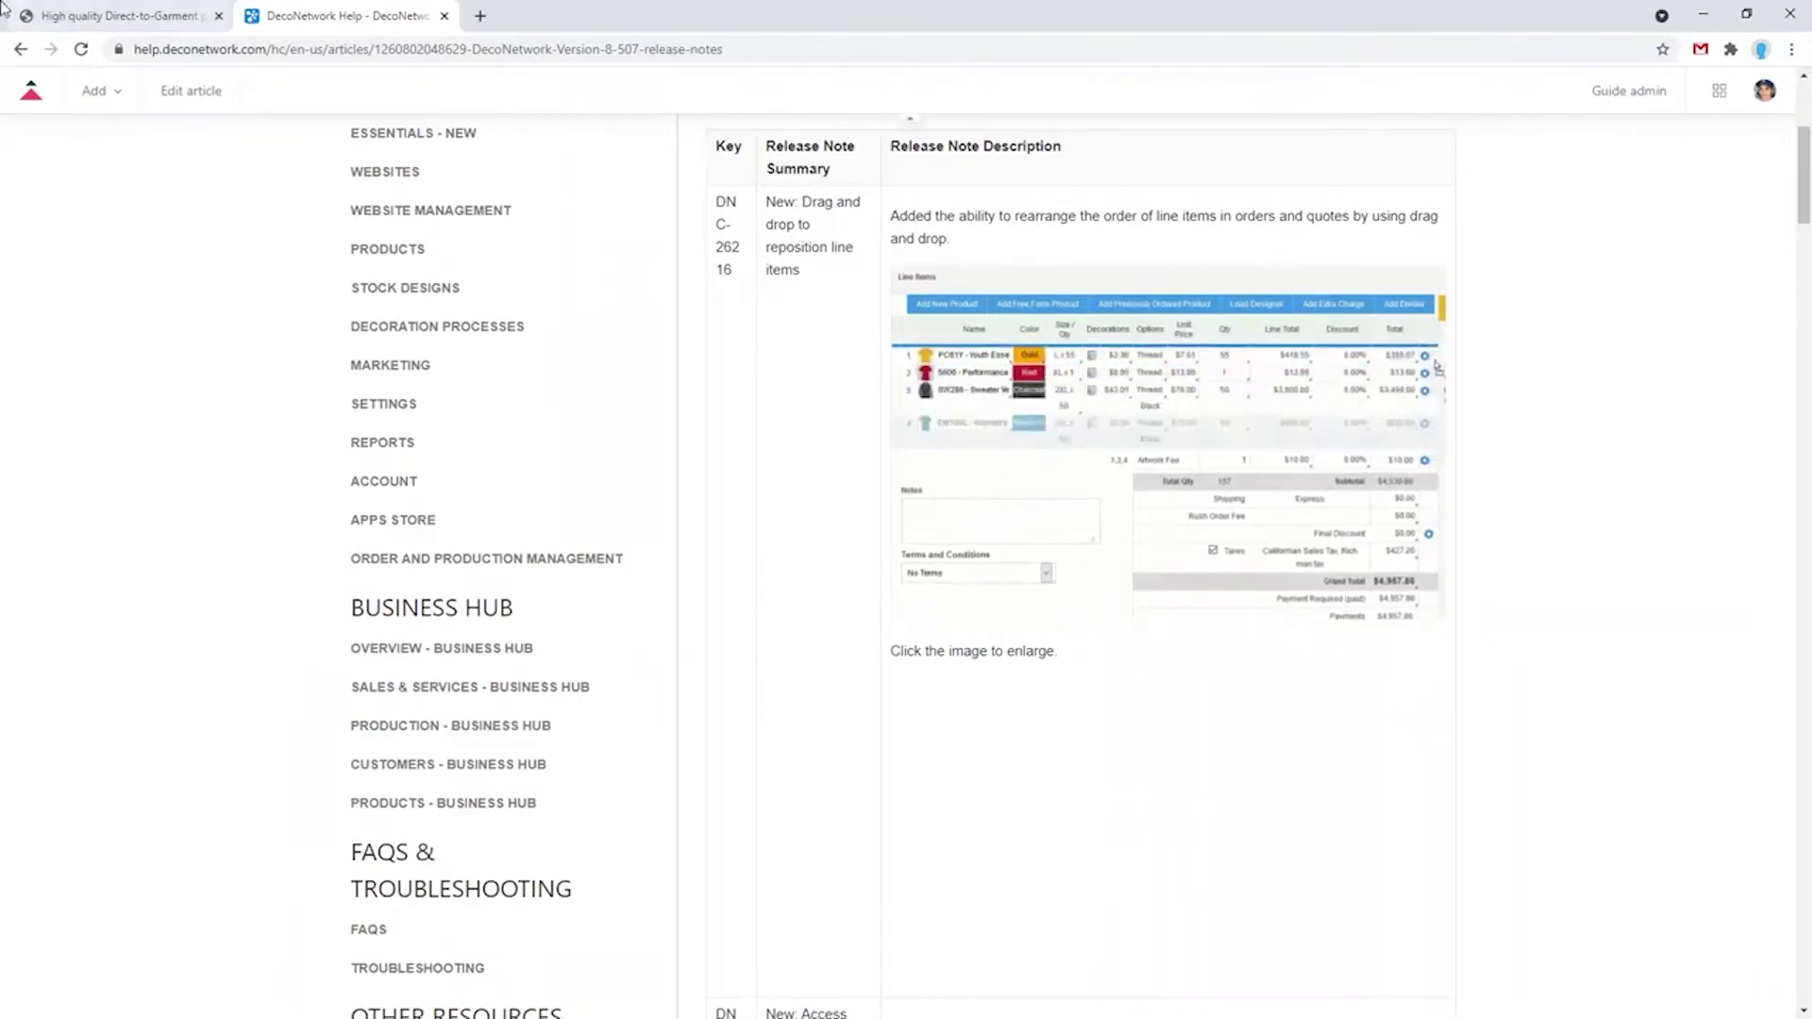
Step: Switch to the DecoNetwork Business Hub and open the DTG order dated 15-Dec-2020 for editing
key(ctrl+shift+Tab)
click(1739, 93)
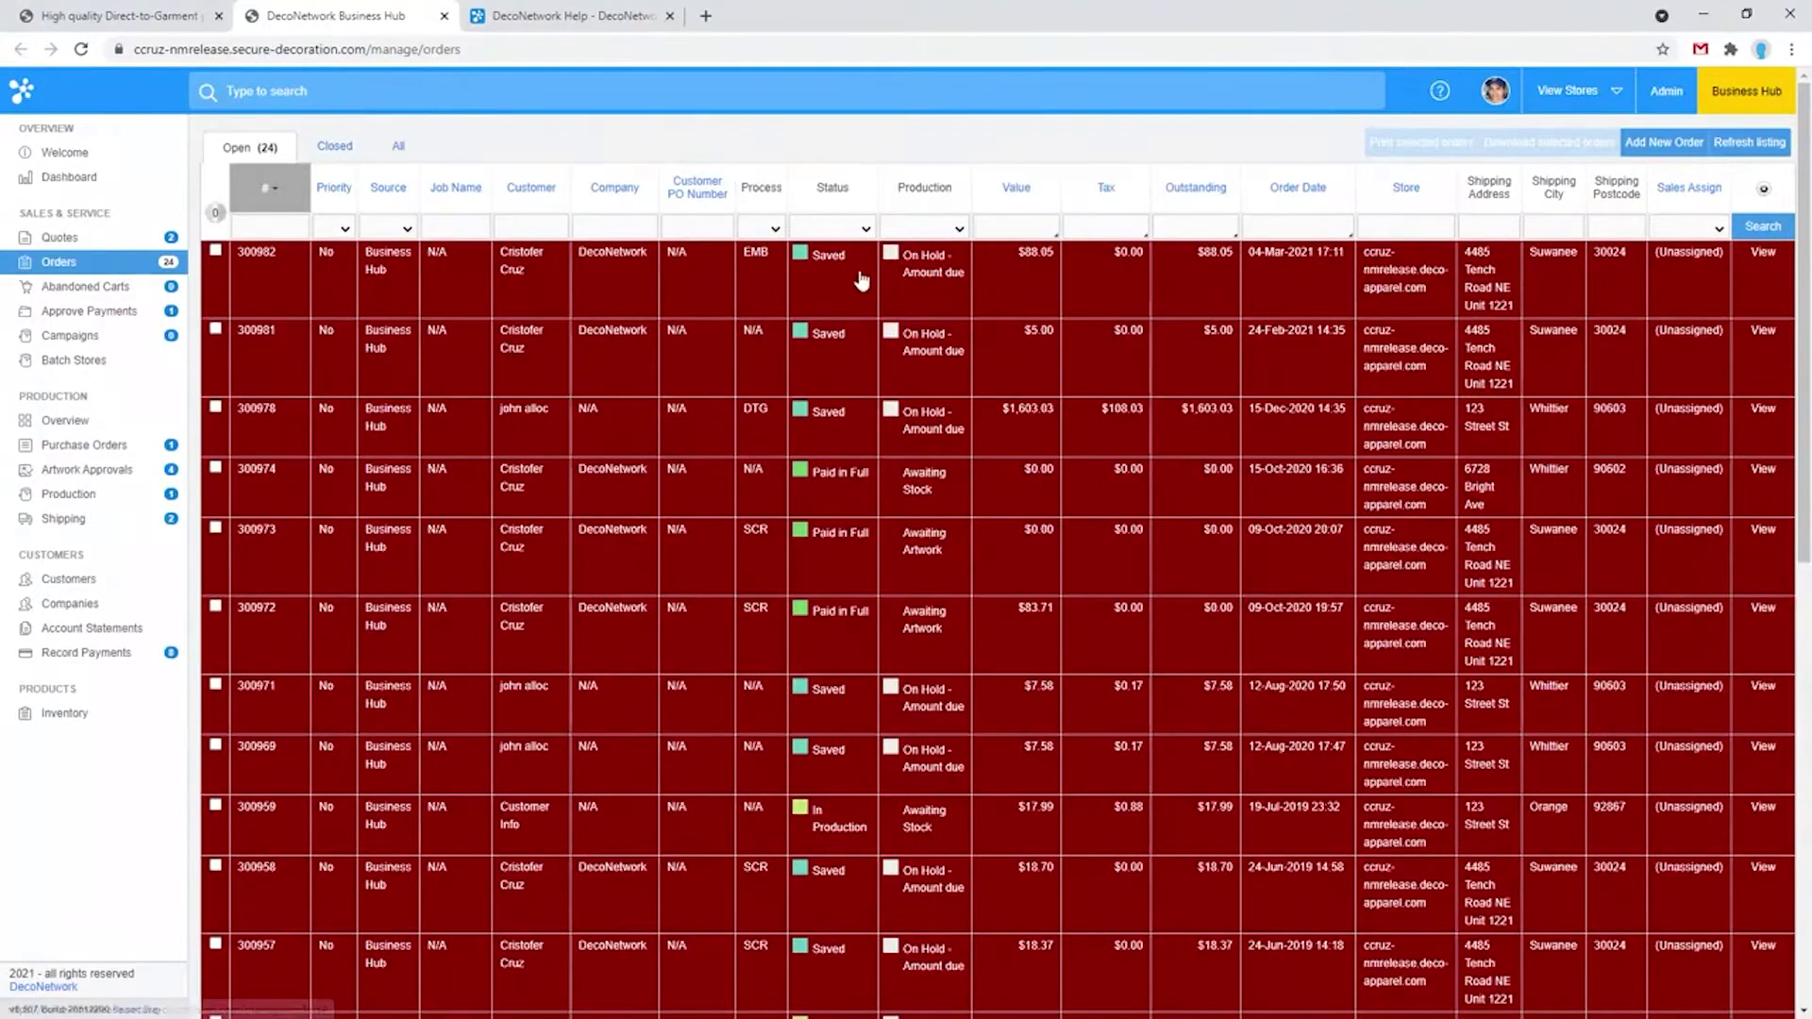
click(999, 434)
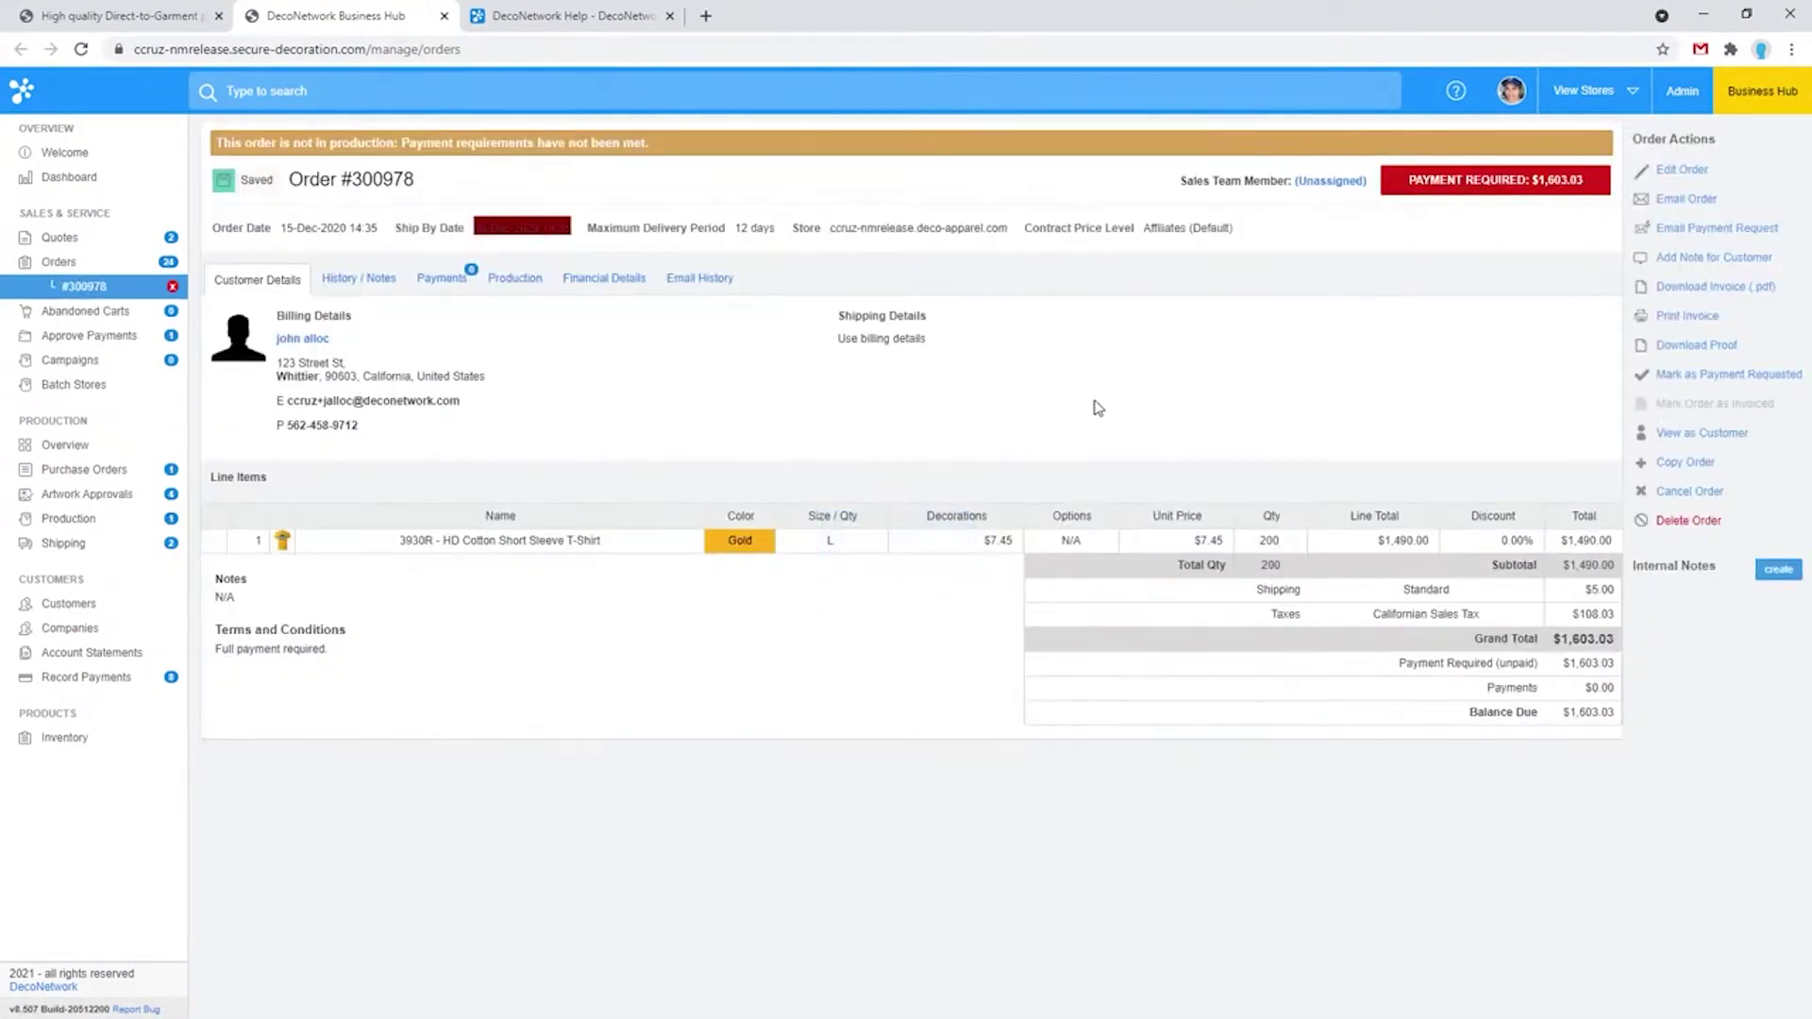
click(1704, 167)
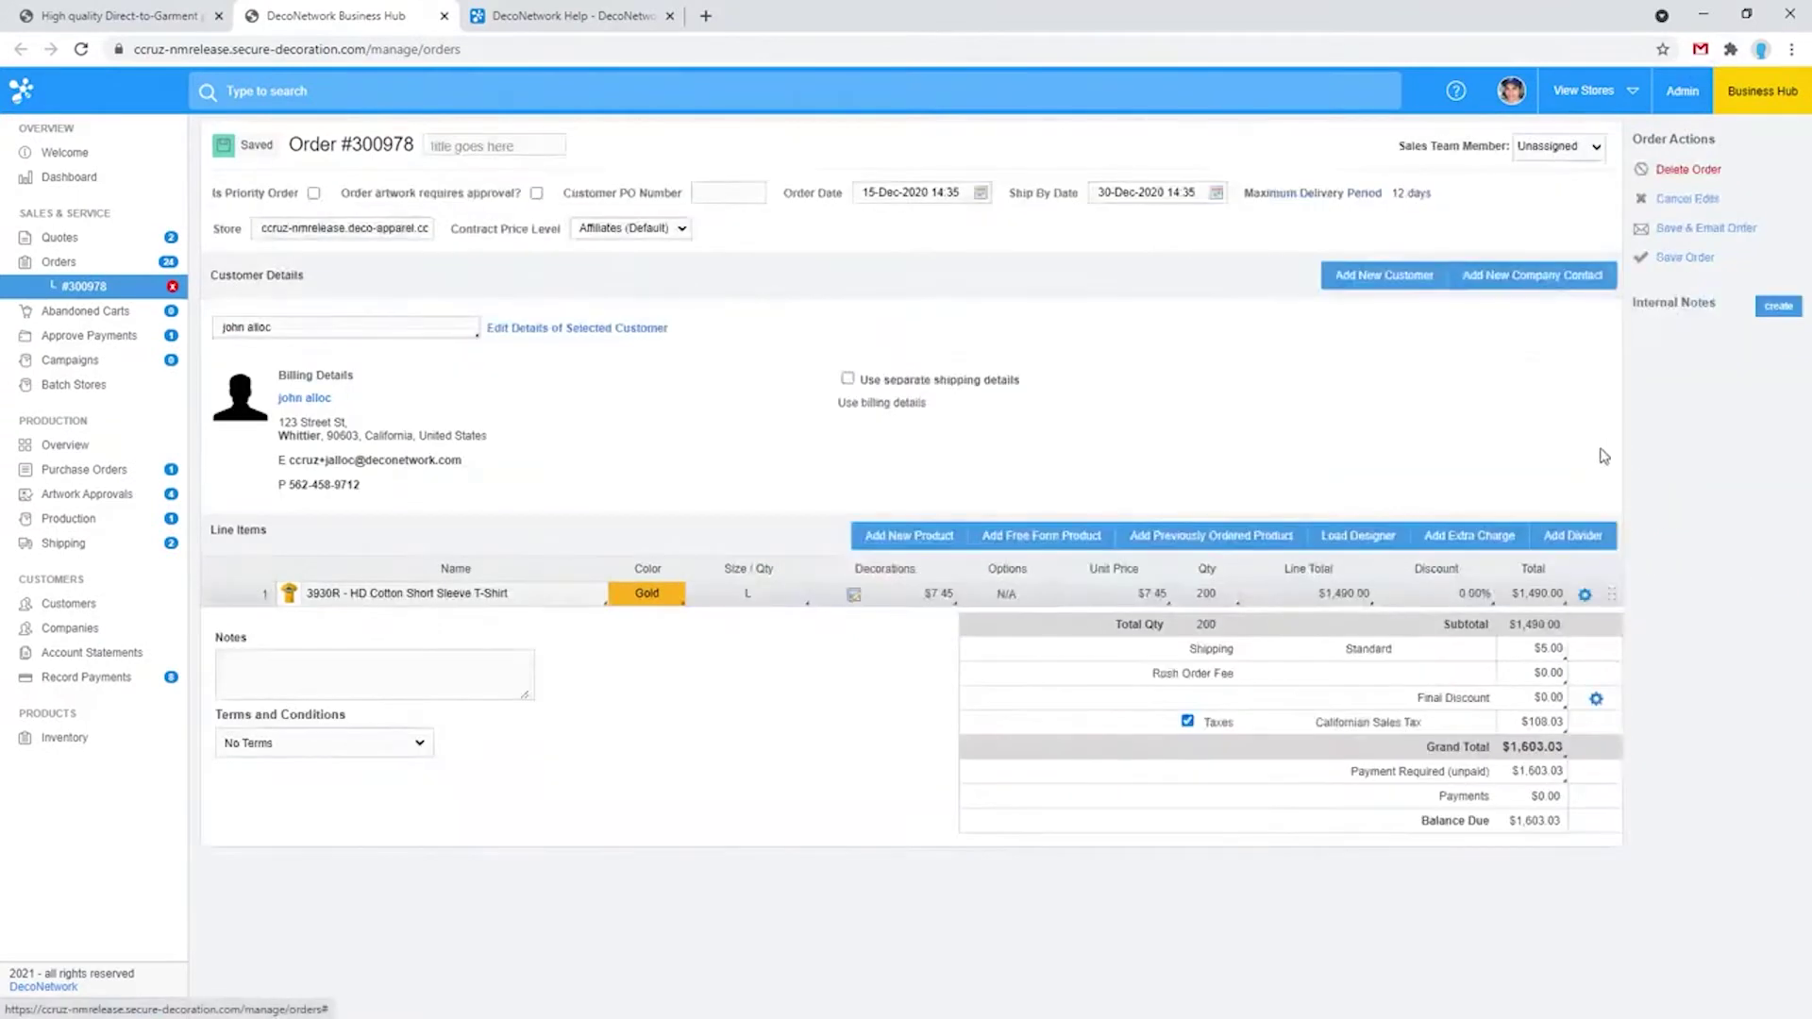
Step: Copy the HD Cotton Short Sleeve T-Shirt line item three times to make four identical lines
click(1586, 597)
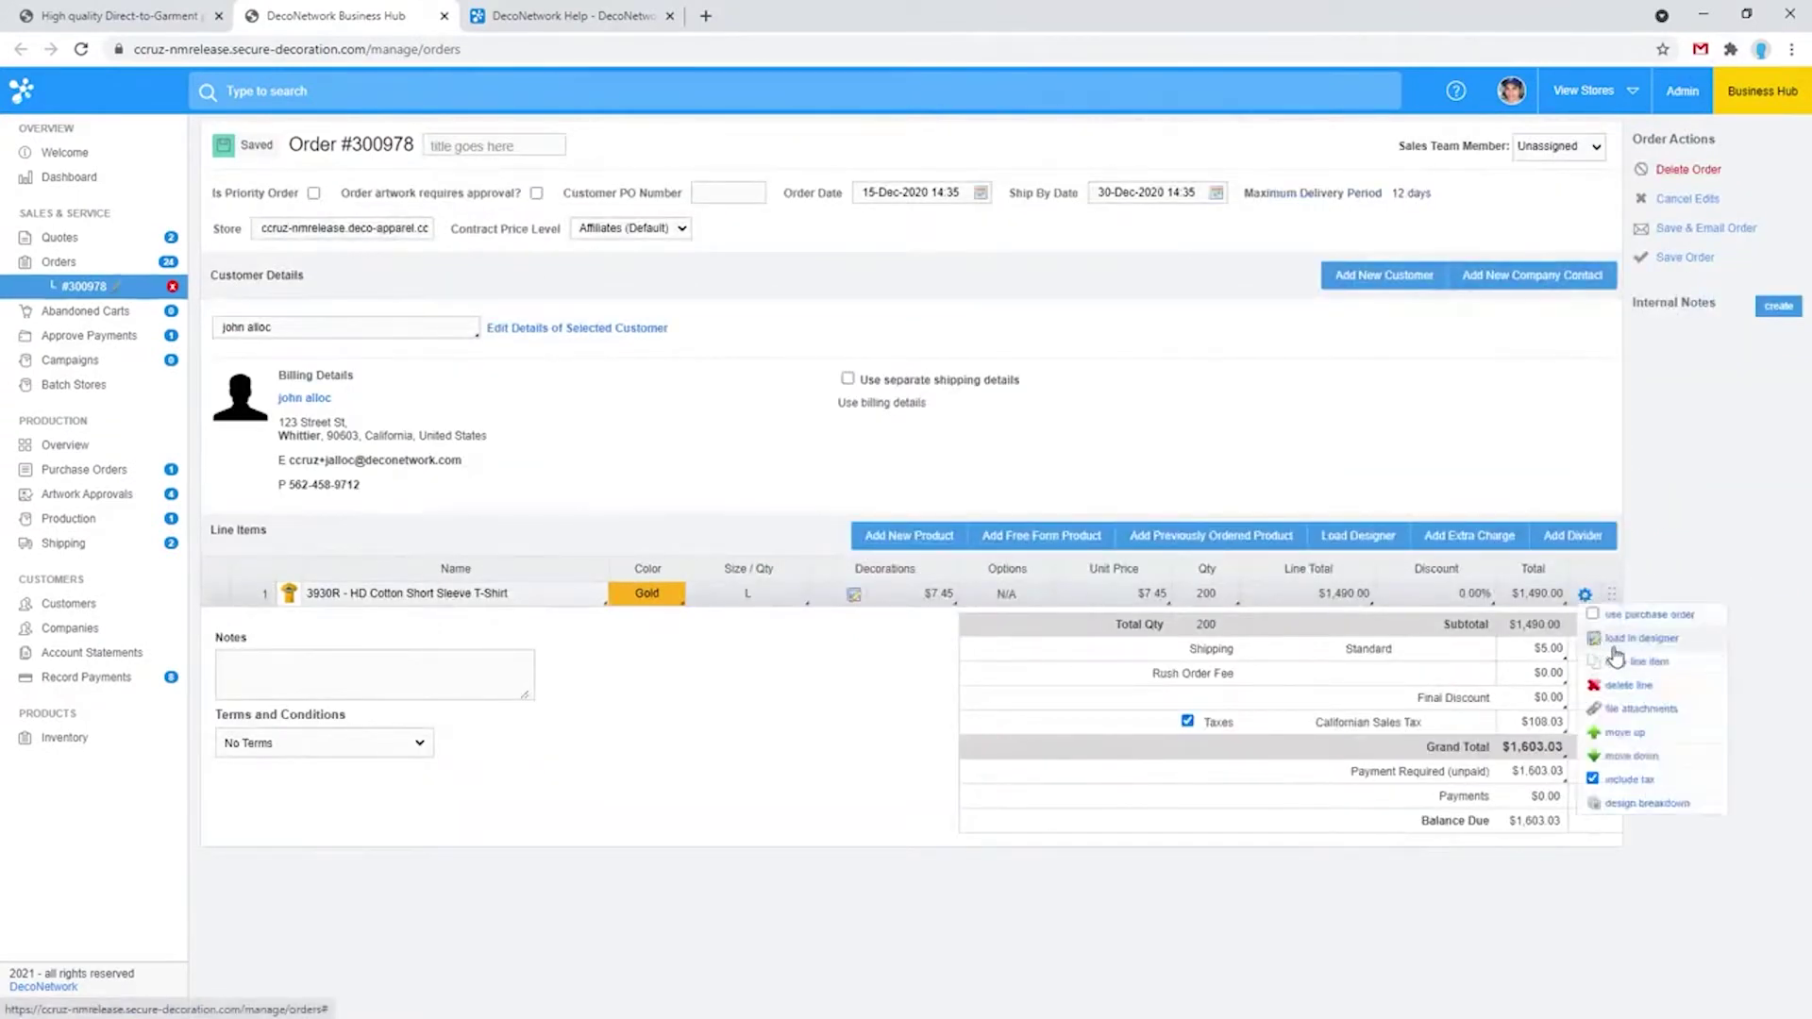
click(1635, 662)
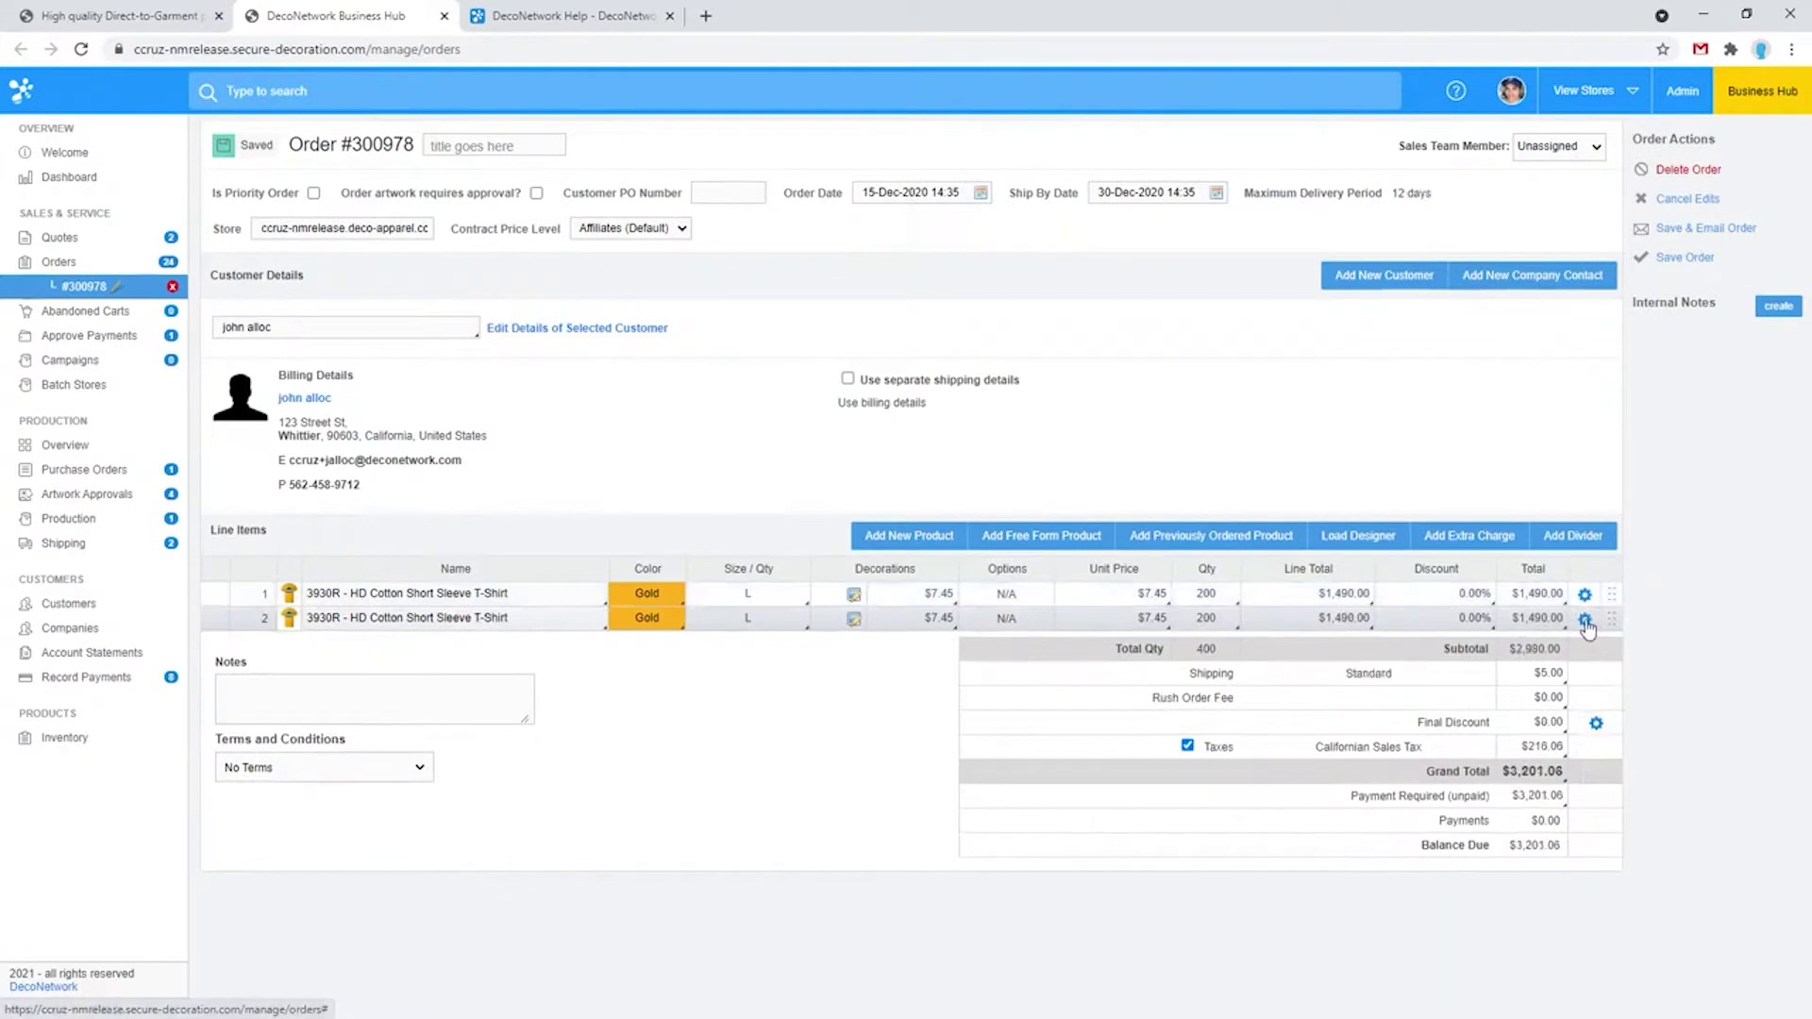
click(1586, 619)
click(1619, 686)
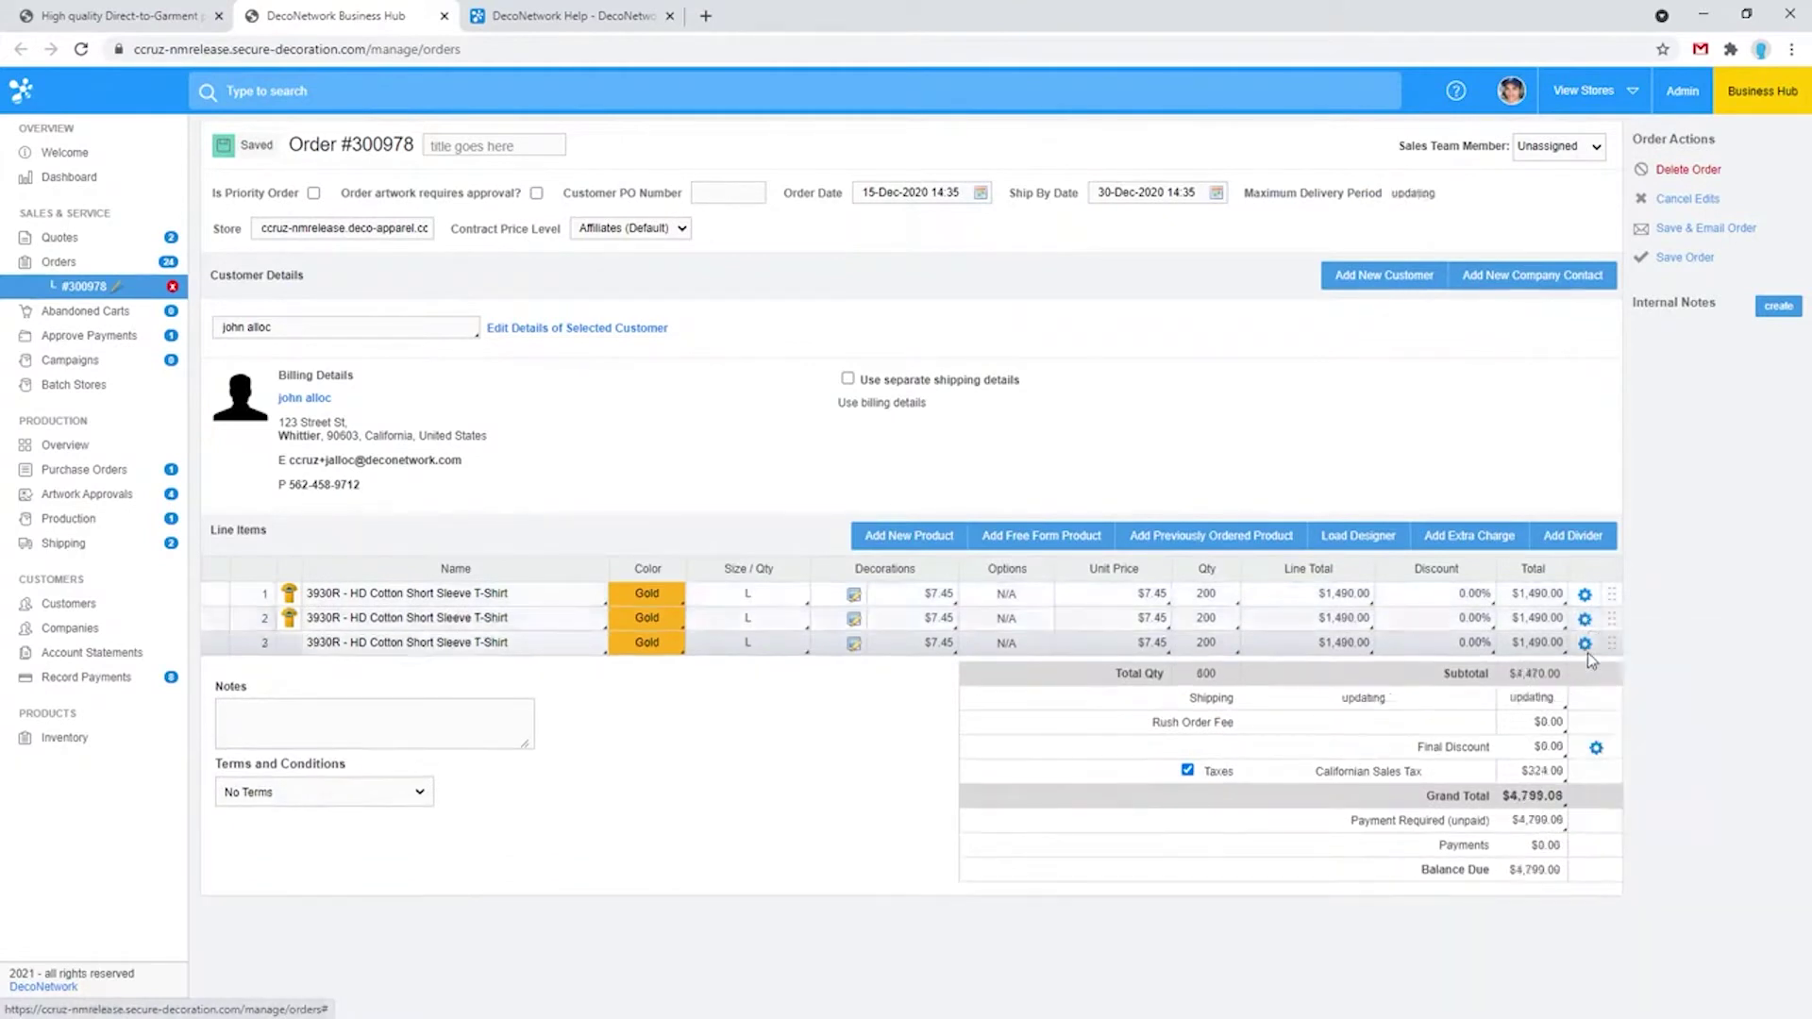
click(1585, 645)
click(1617, 712)
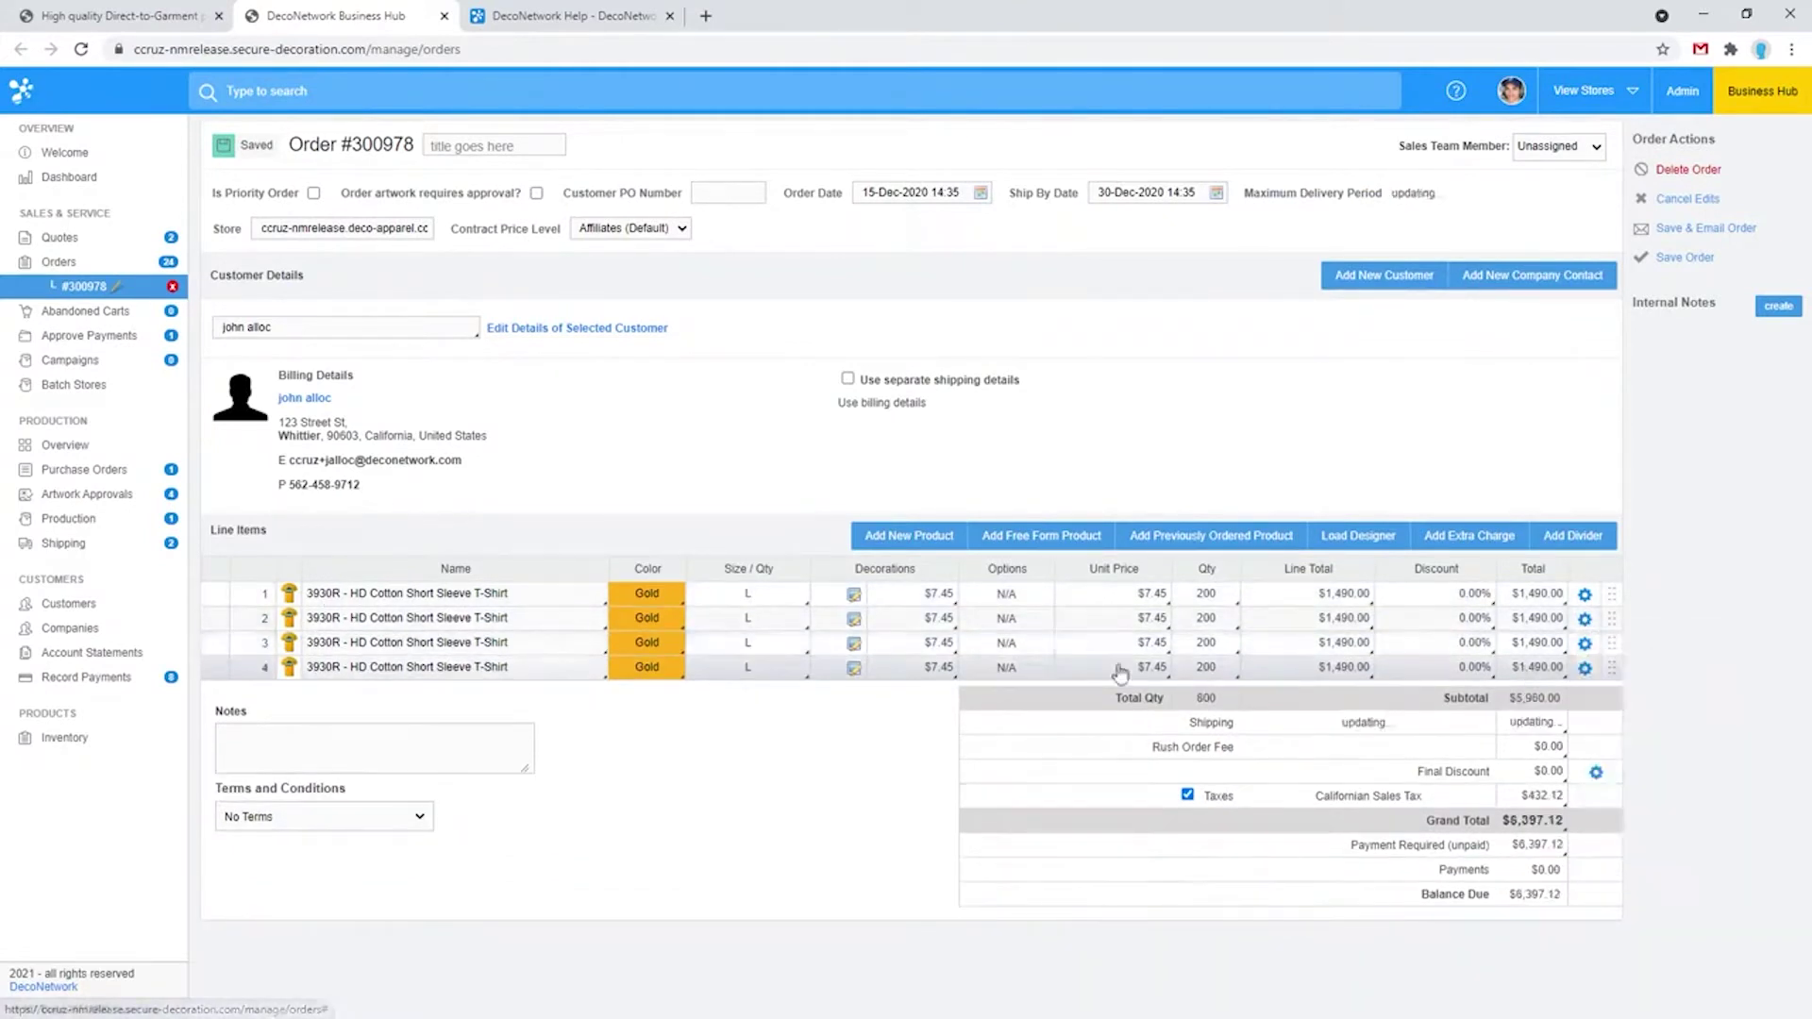
Step: Set the colors of line items 2, 3 and 4 to Aquatic Blue, Burnt Orange and Clover
click(644, 617)
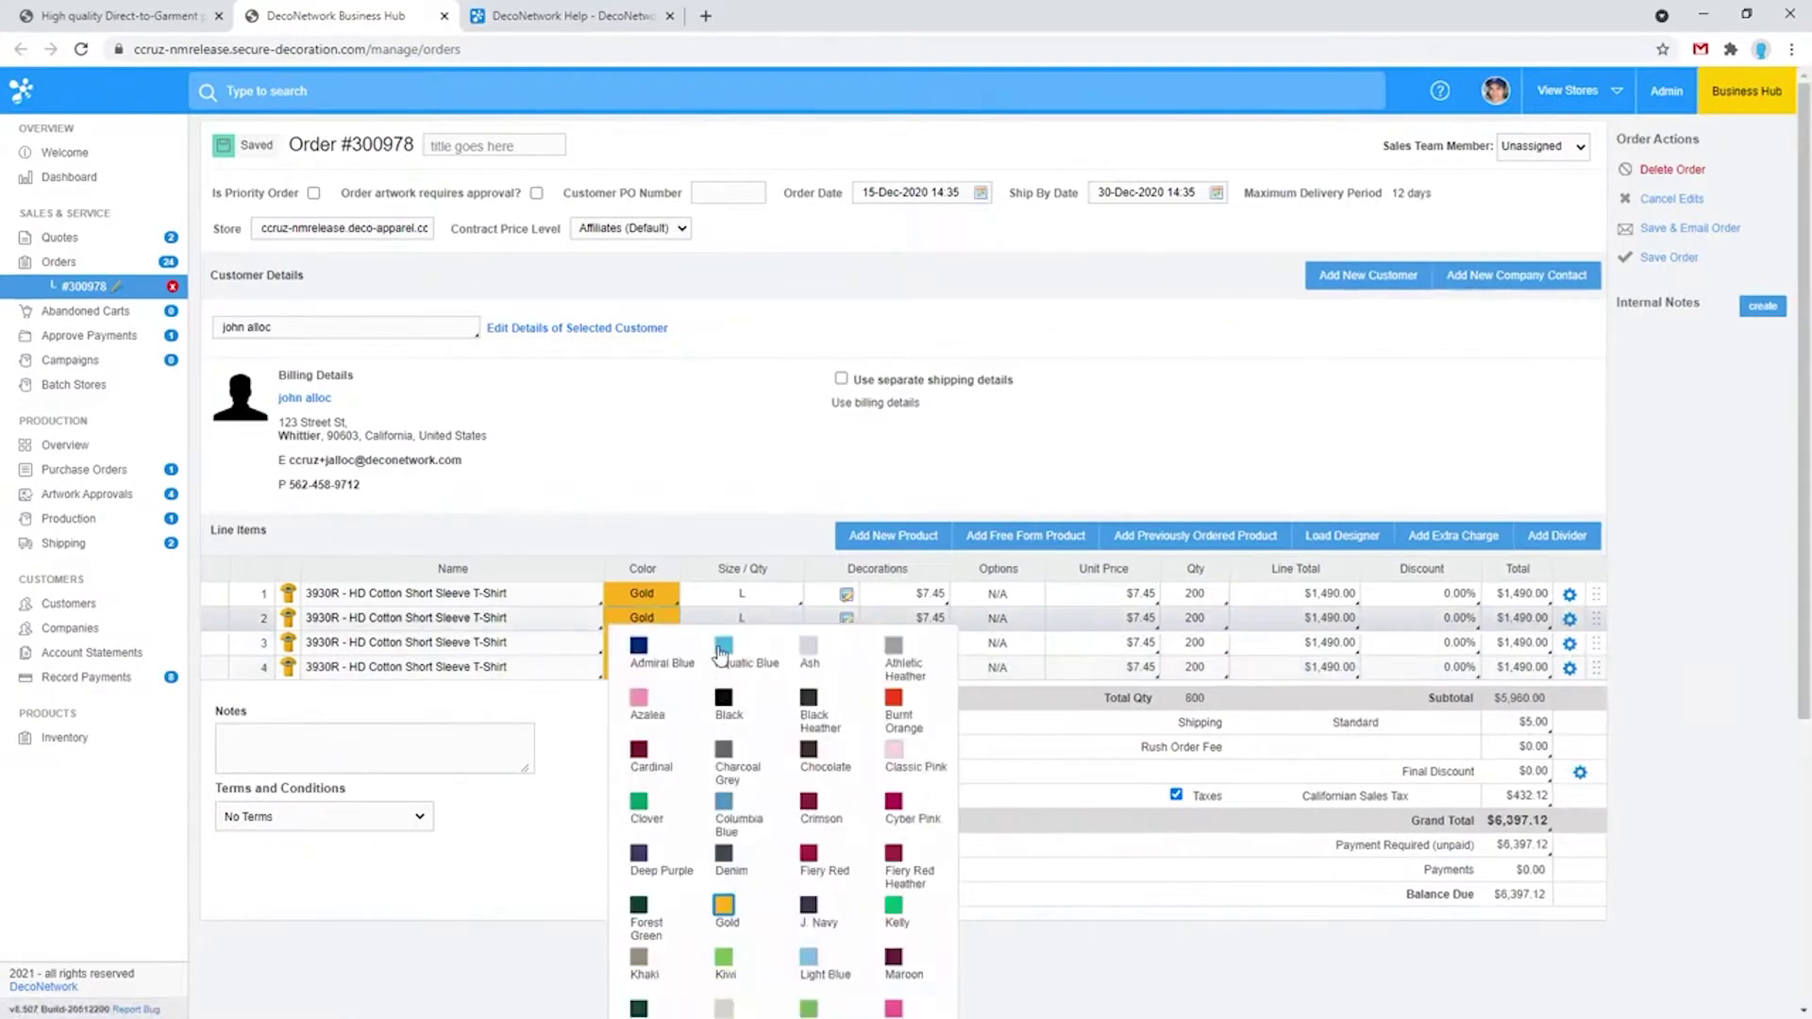
click(723, 645)
click(648, 647)
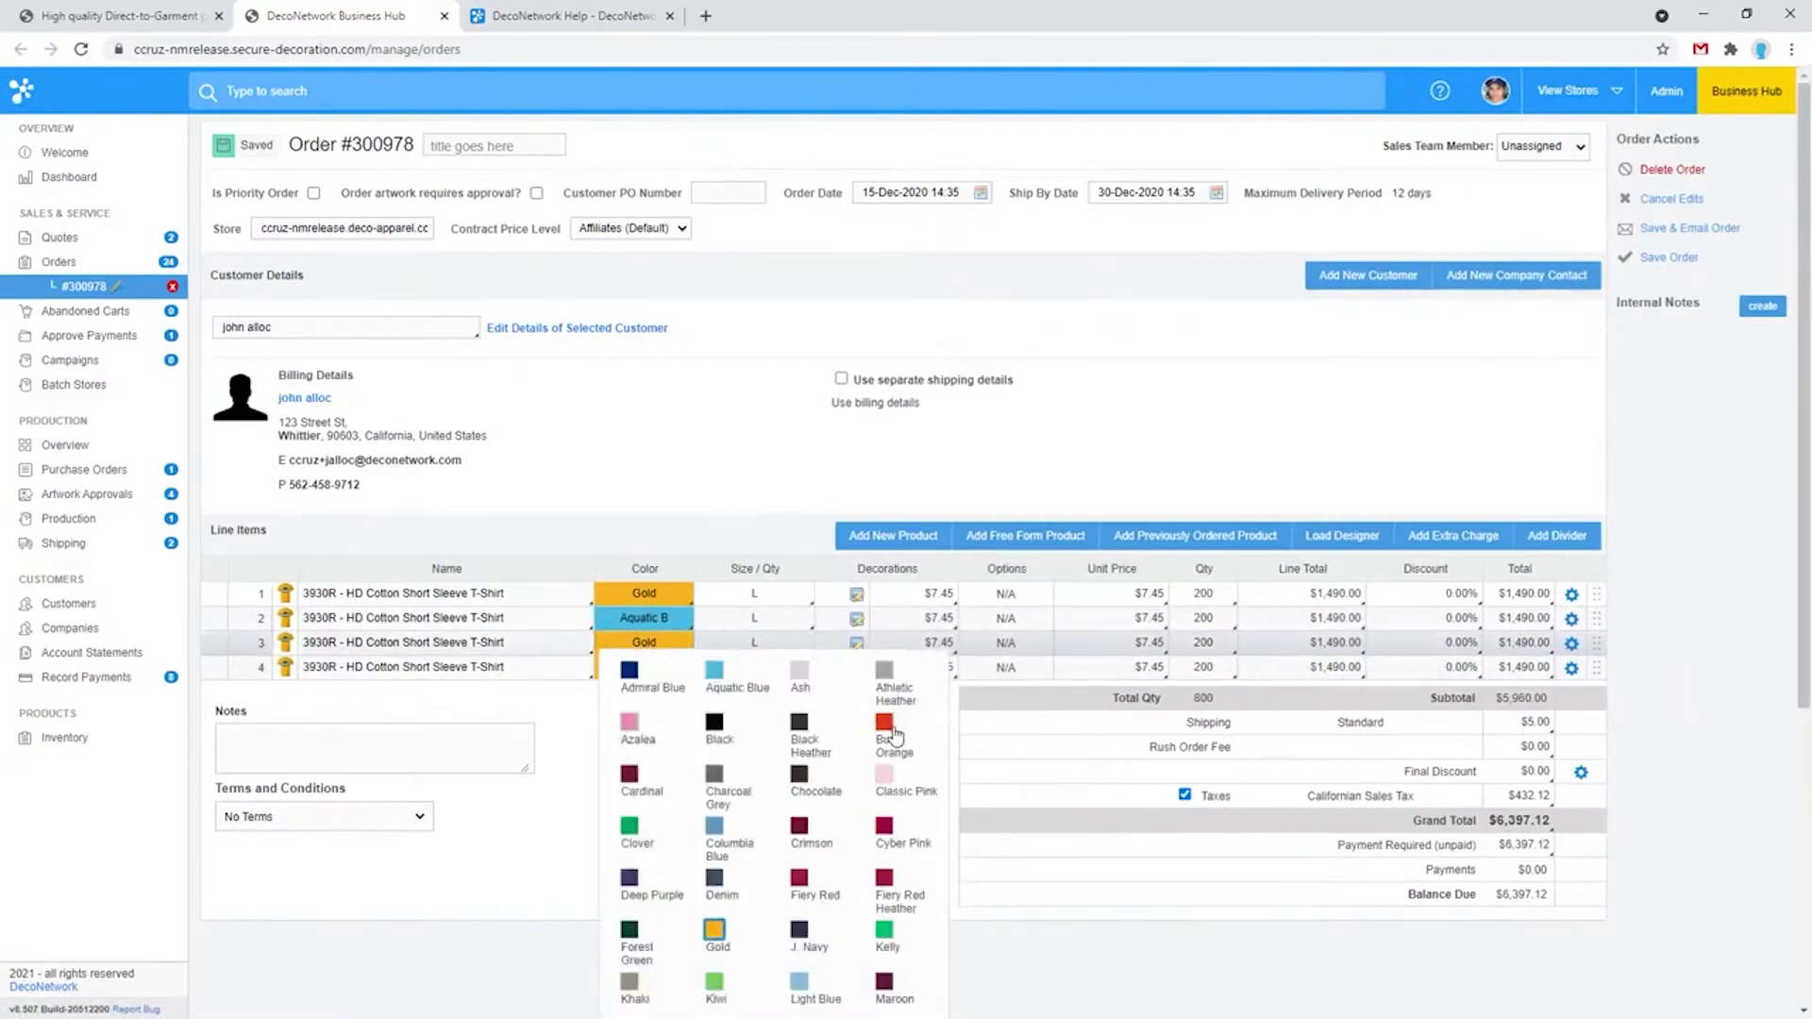
click(878, 733)
click(643, 666)
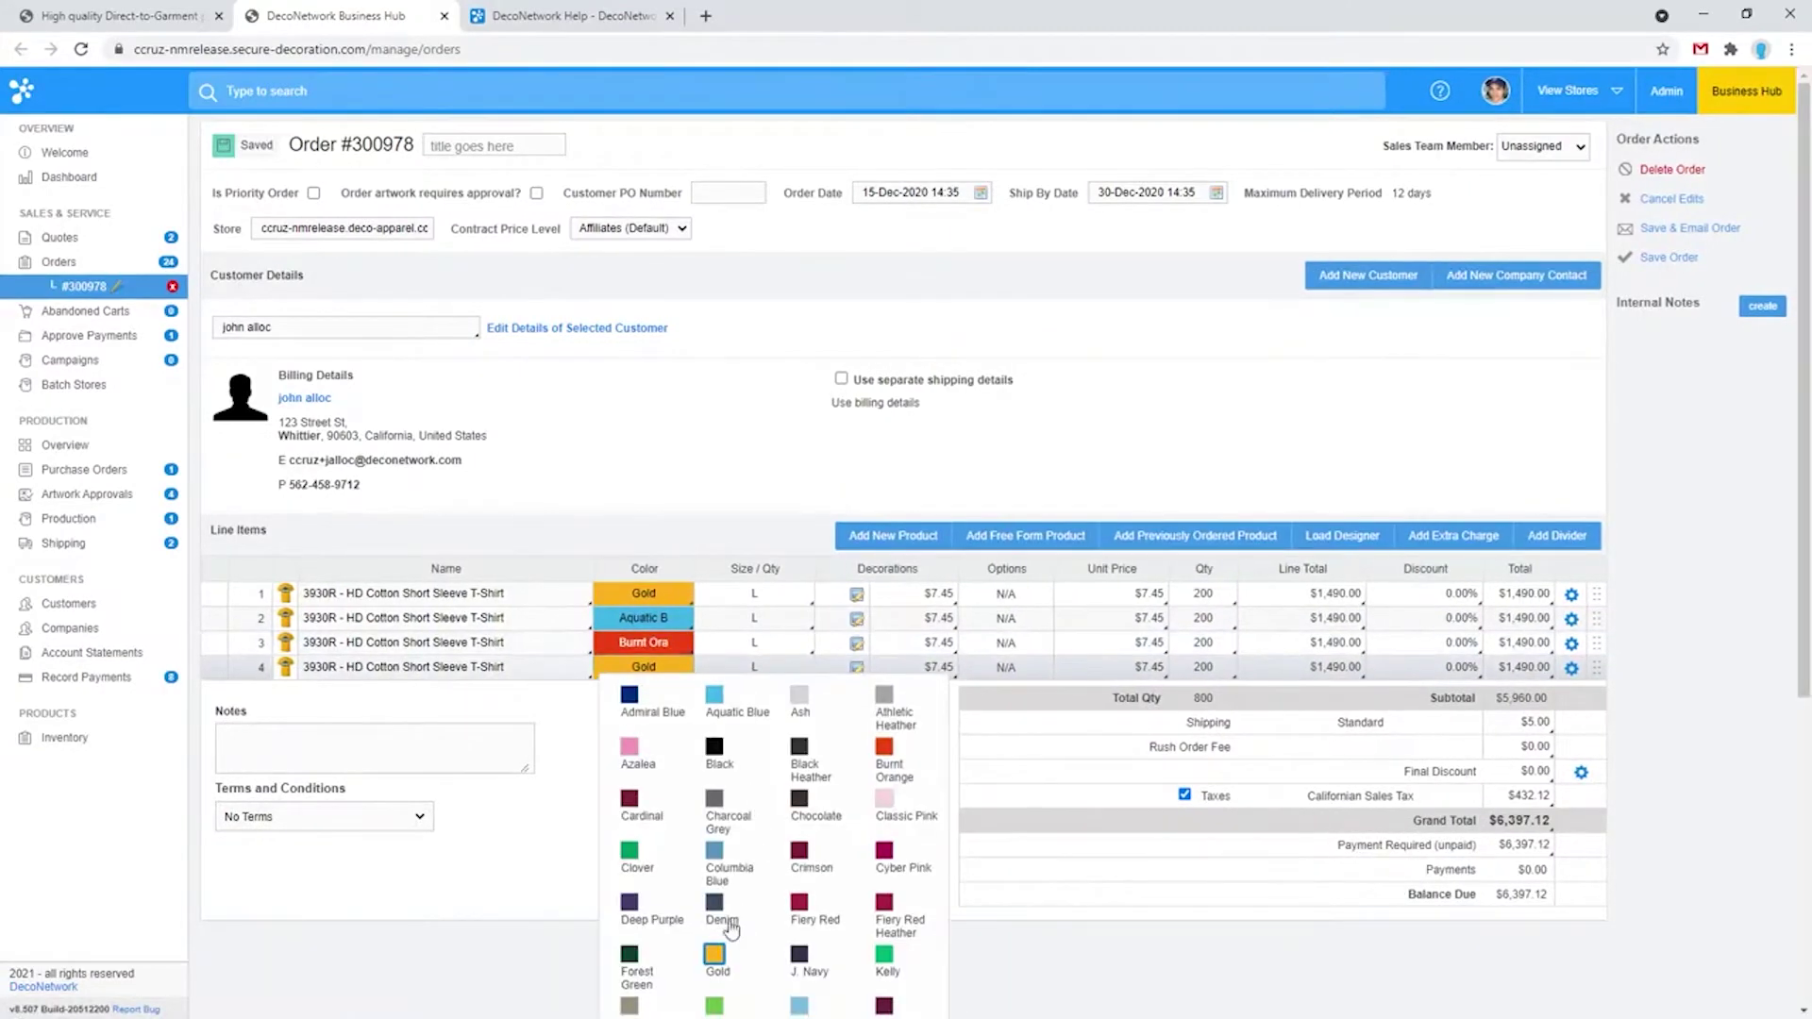
click(626, 852)
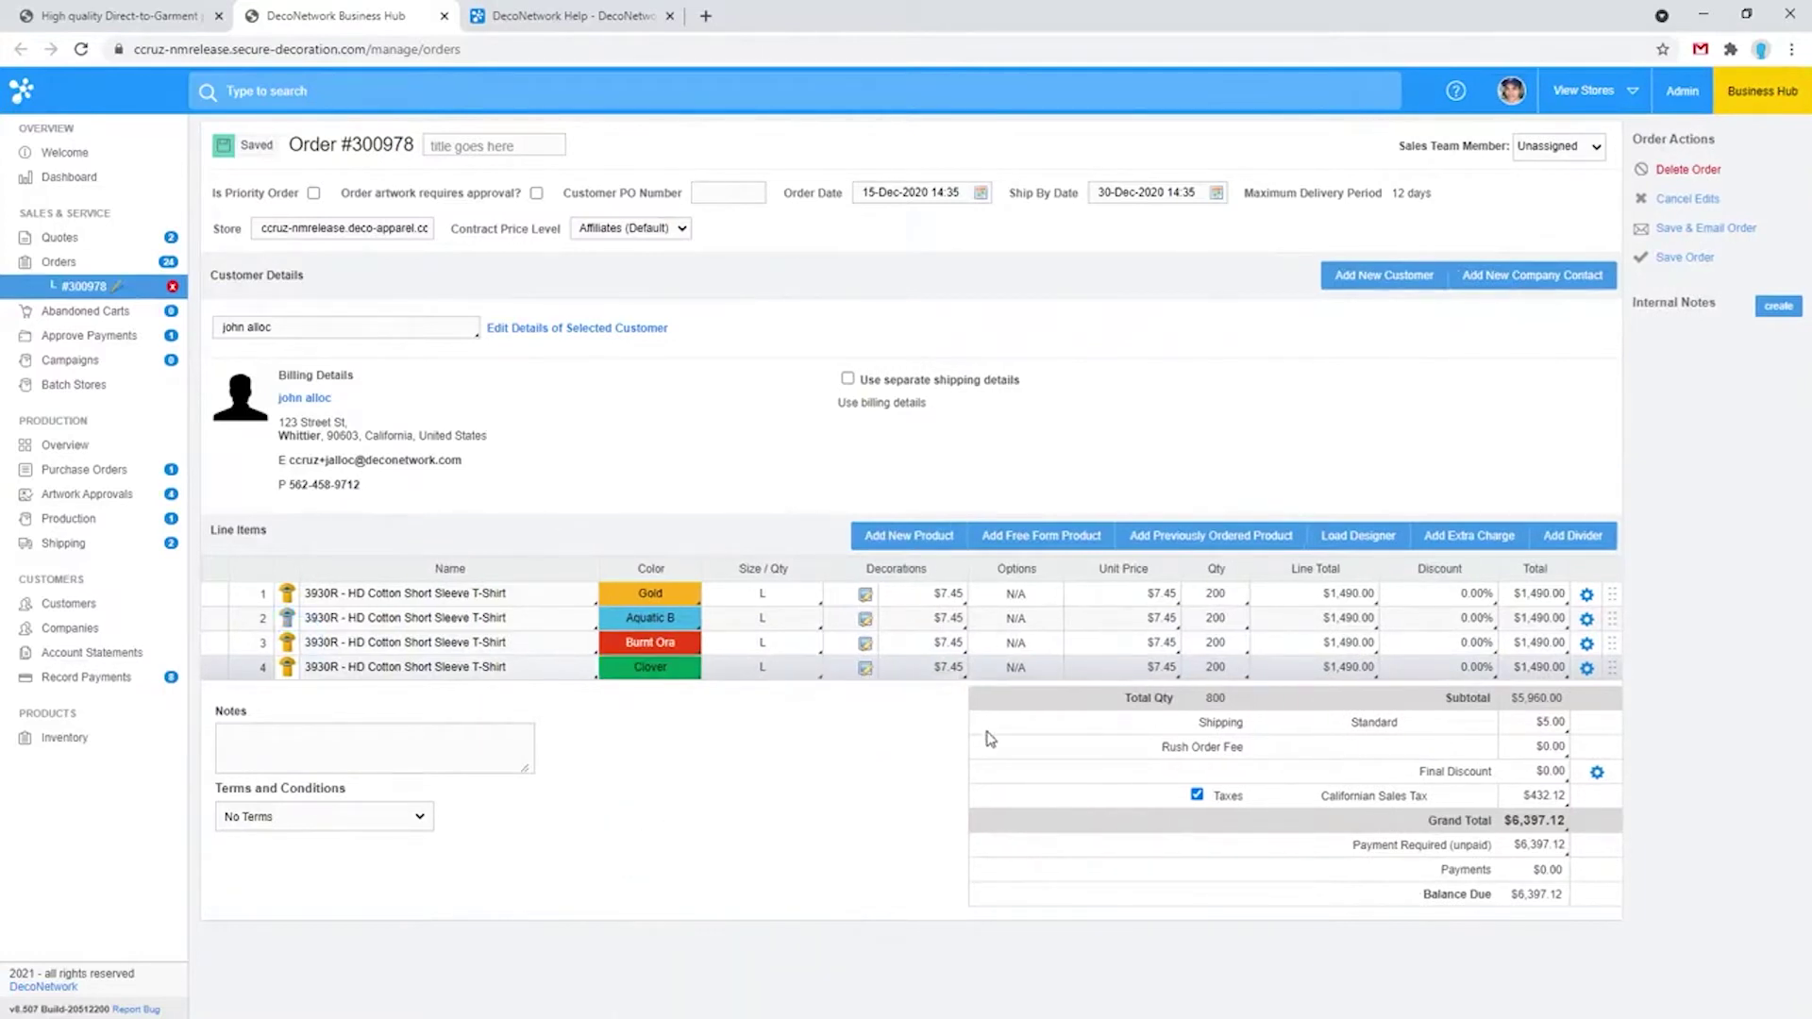
click(1587, 668)
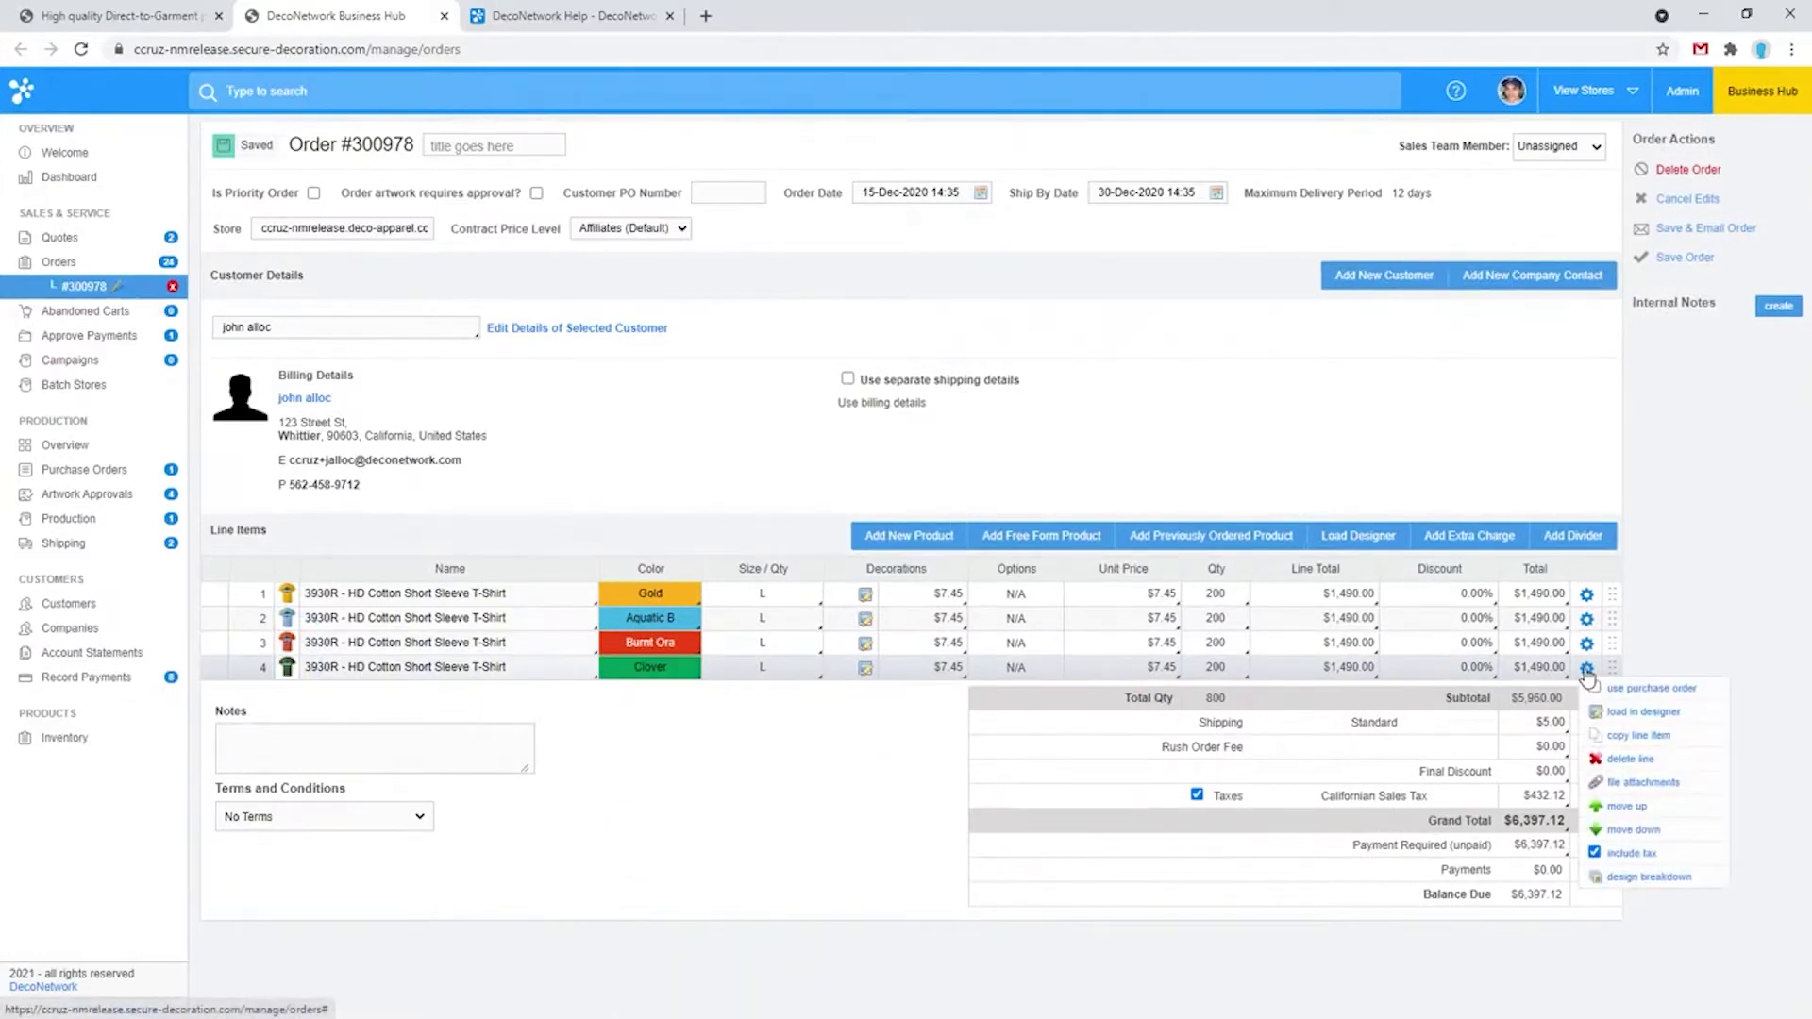
click(1661, 607)
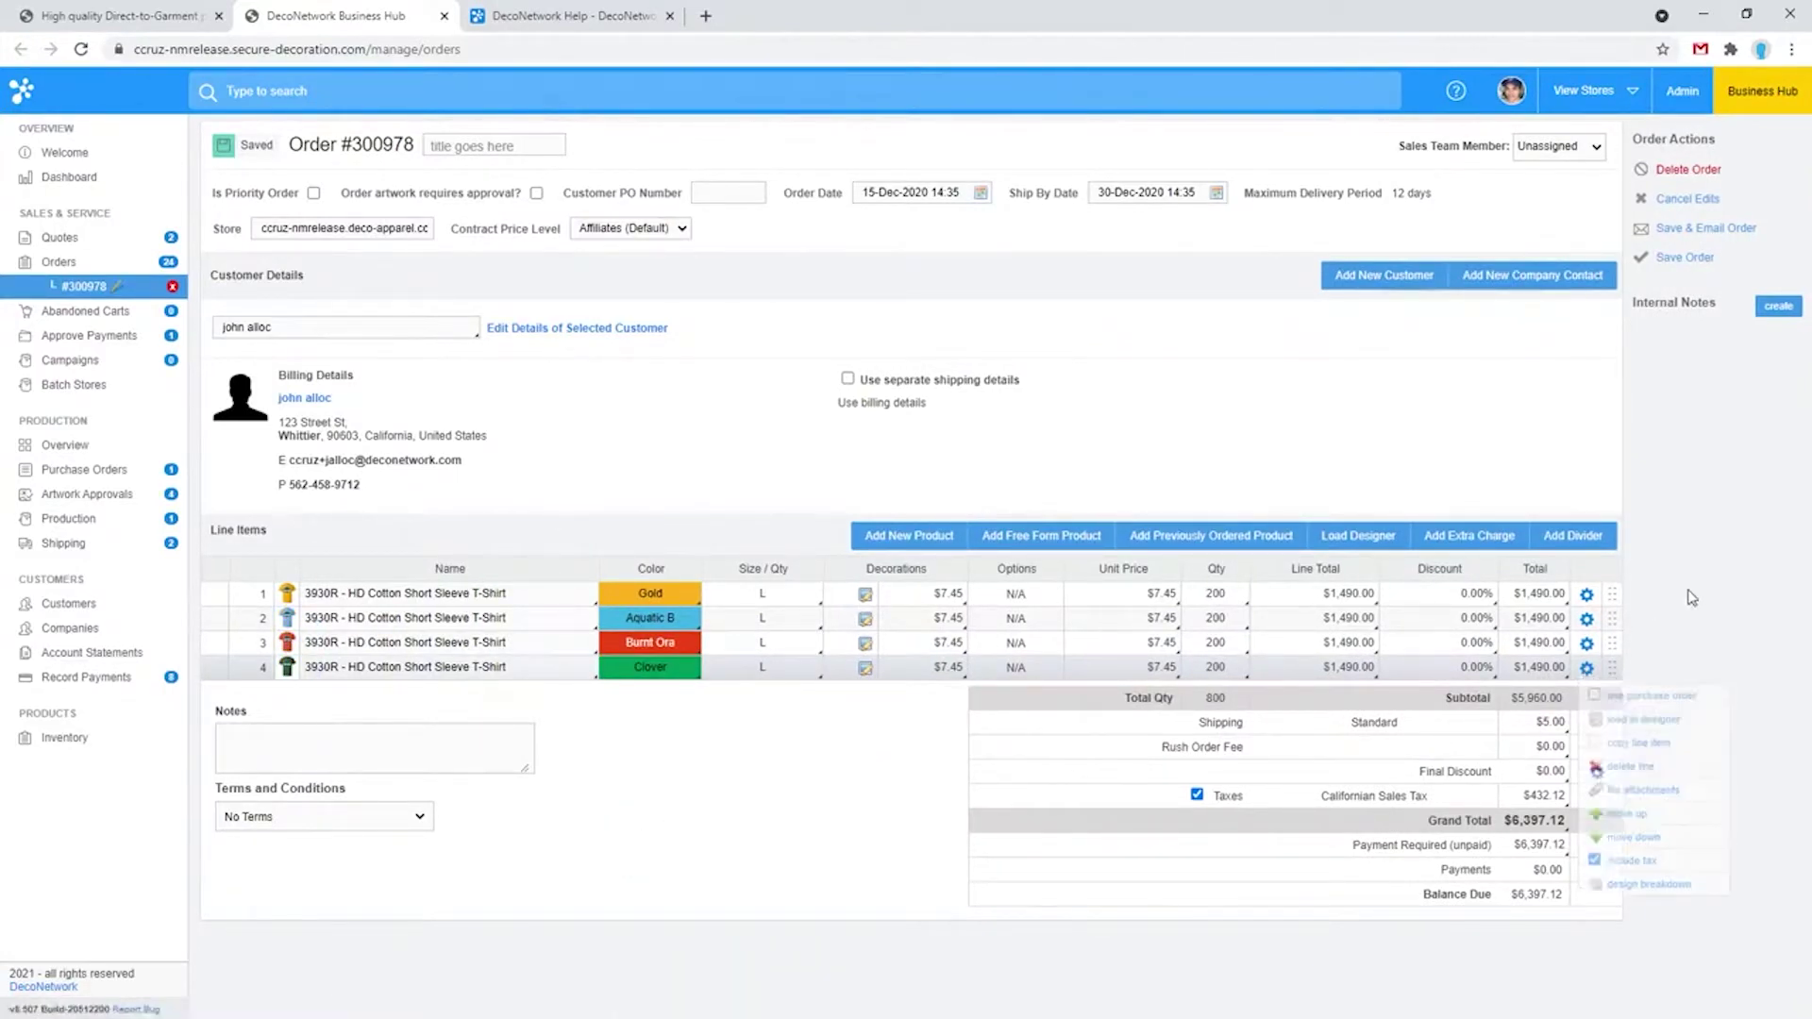
click(1587, 670)
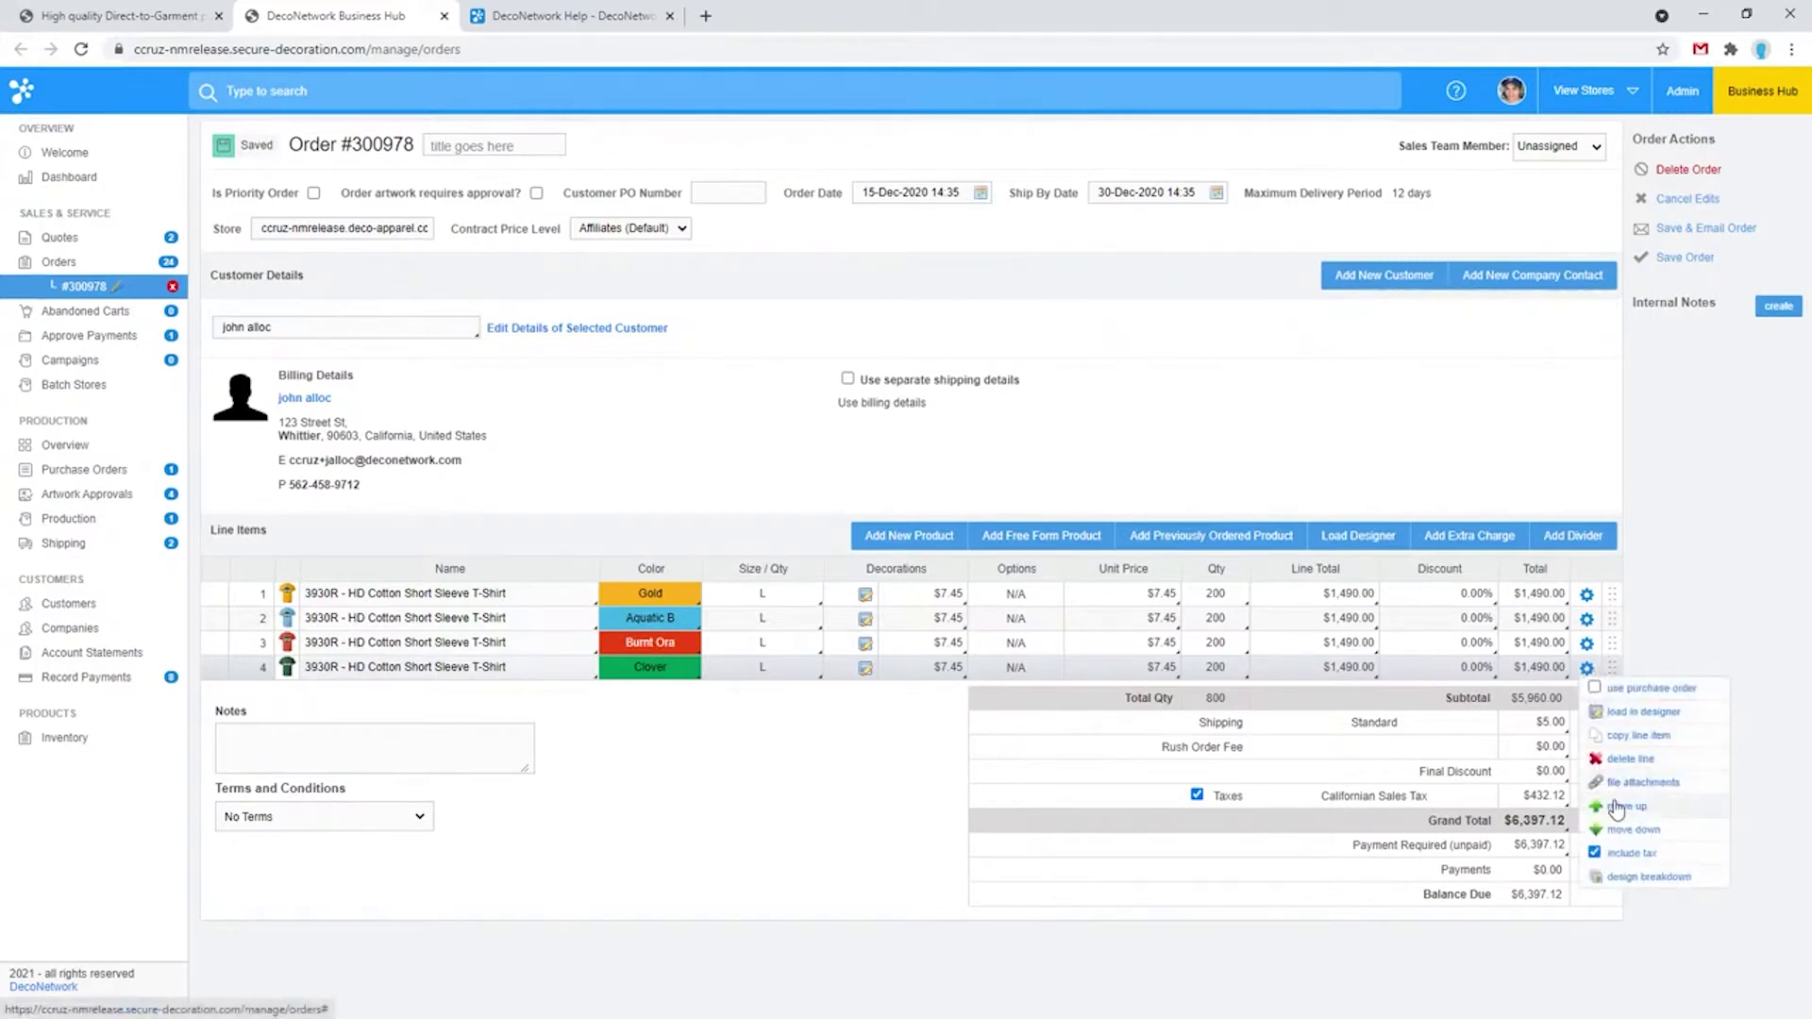
click(1588, 645)
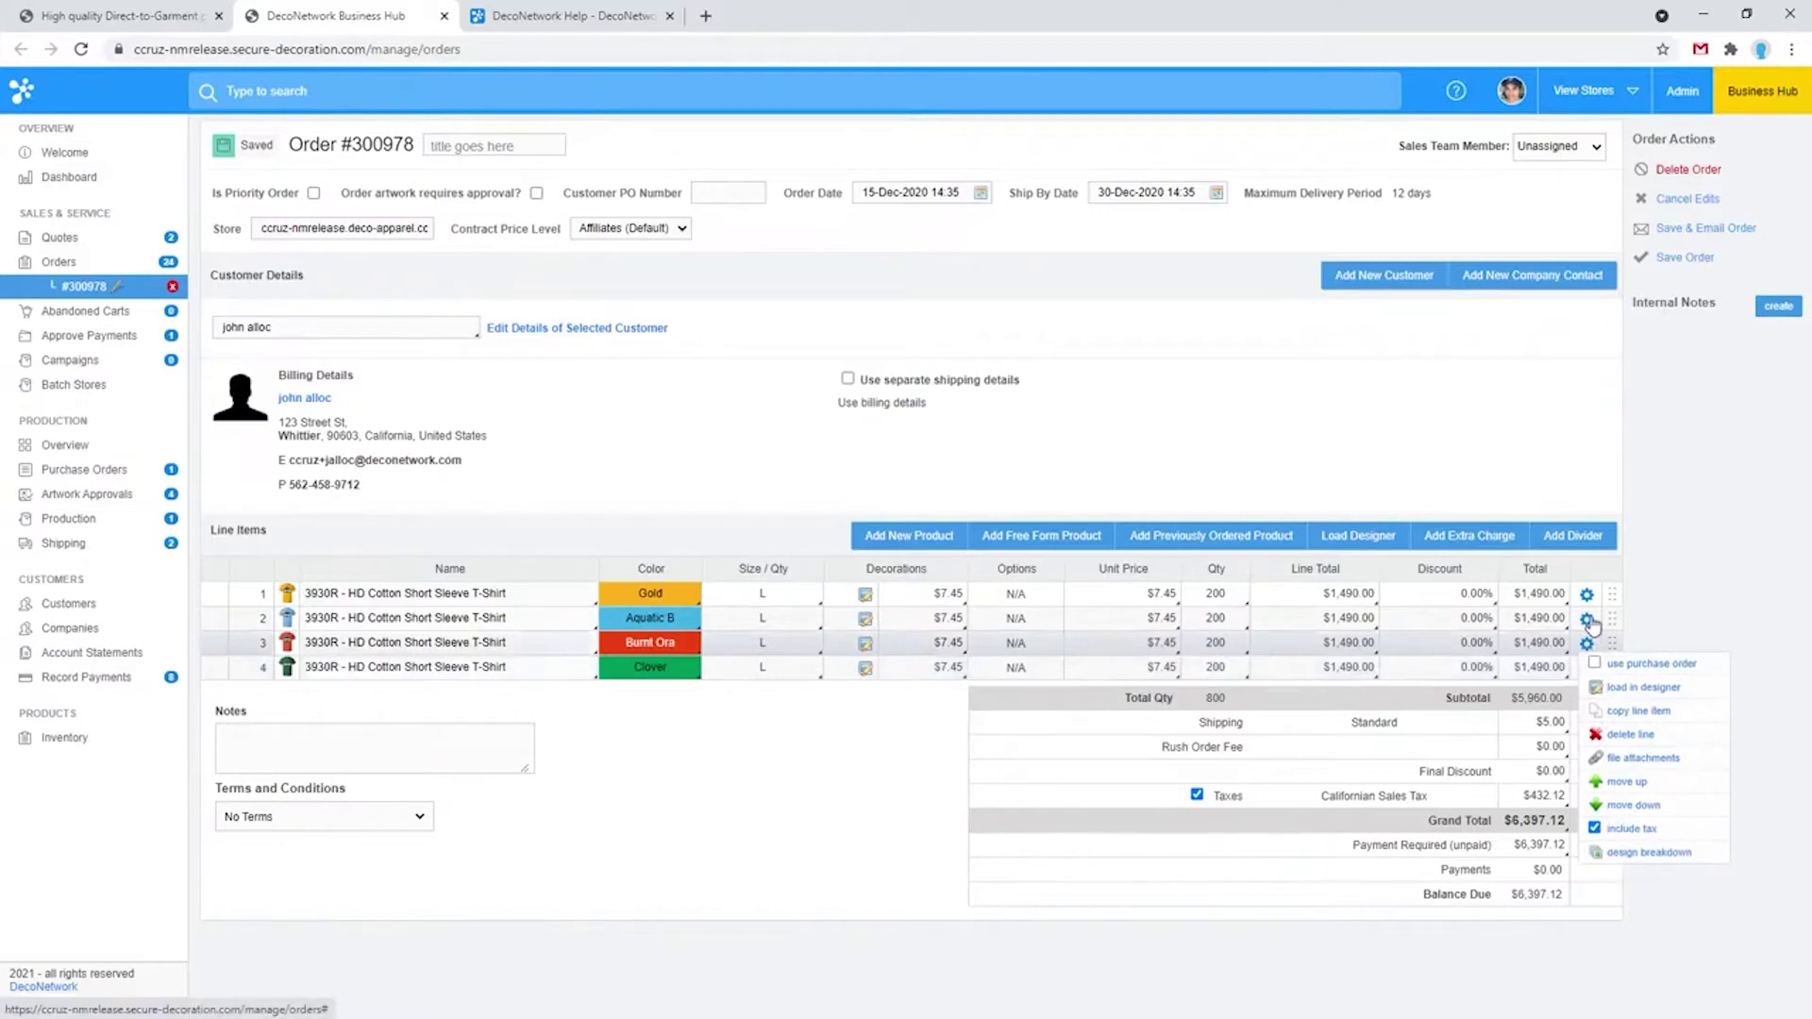
click(1588, 621)
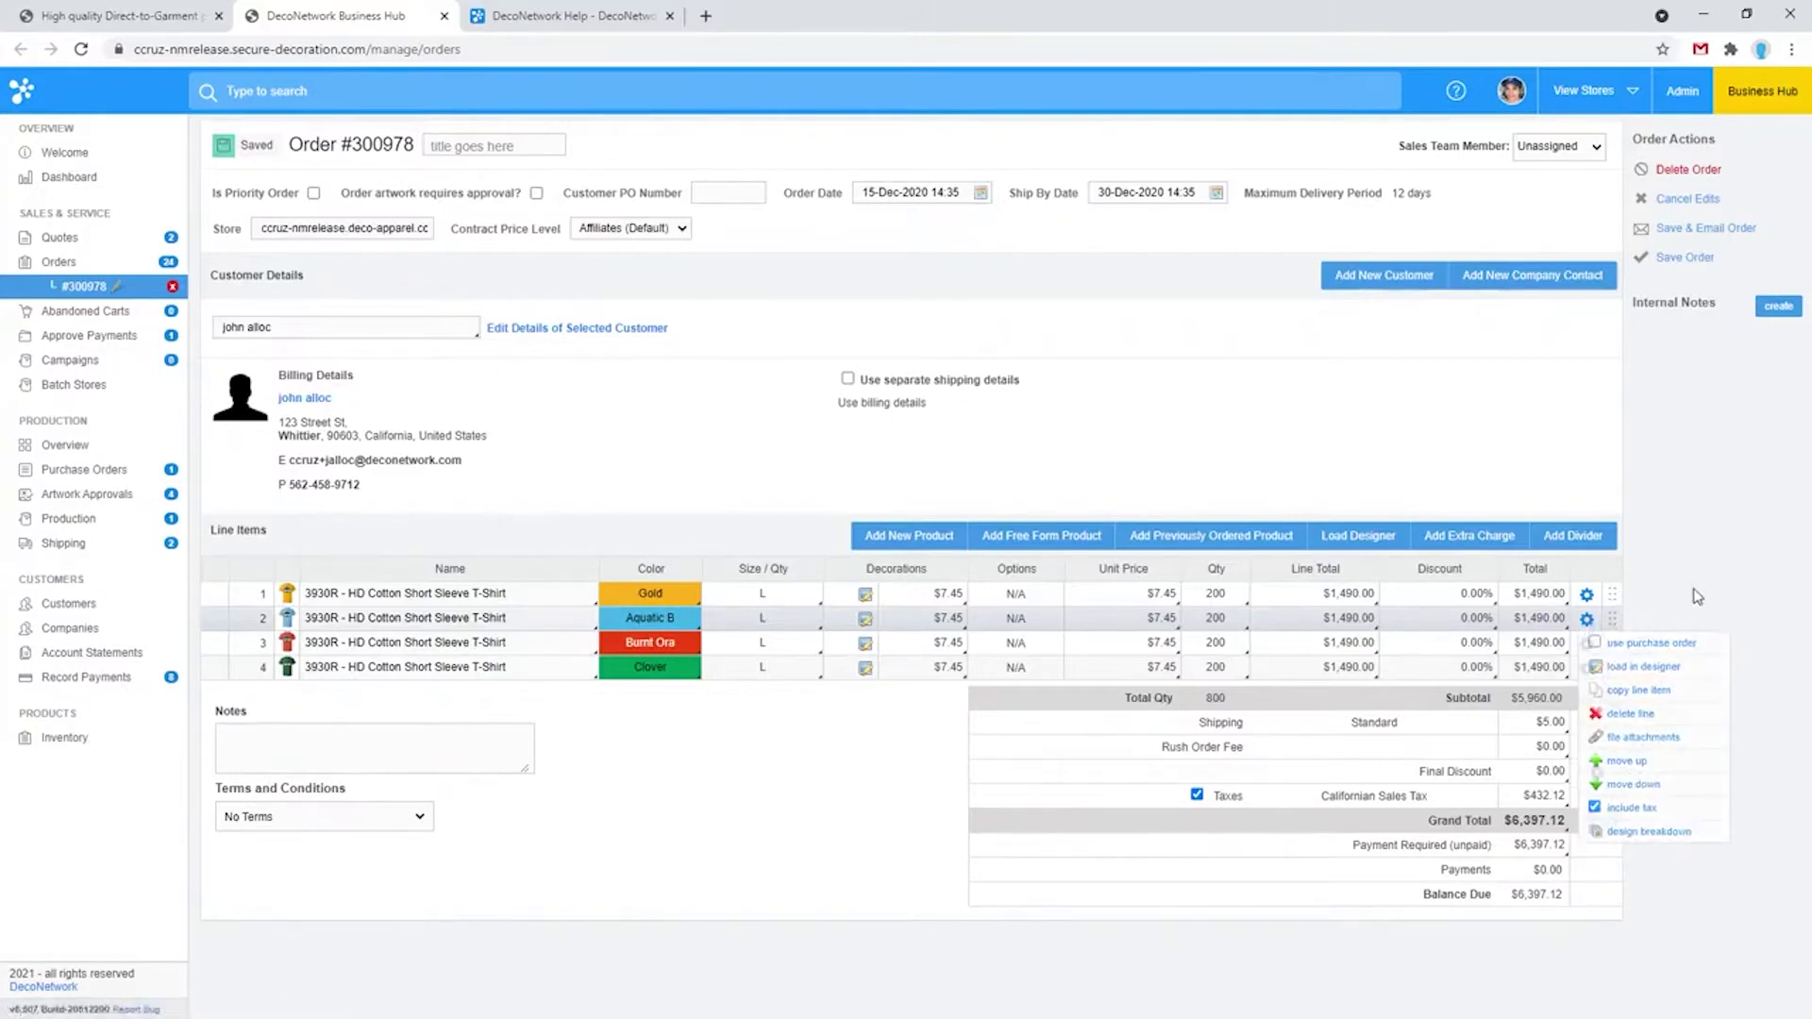
Step: Shift the Gold line item from first to last place, one row at a time, with the move down option
click(1588, 595)
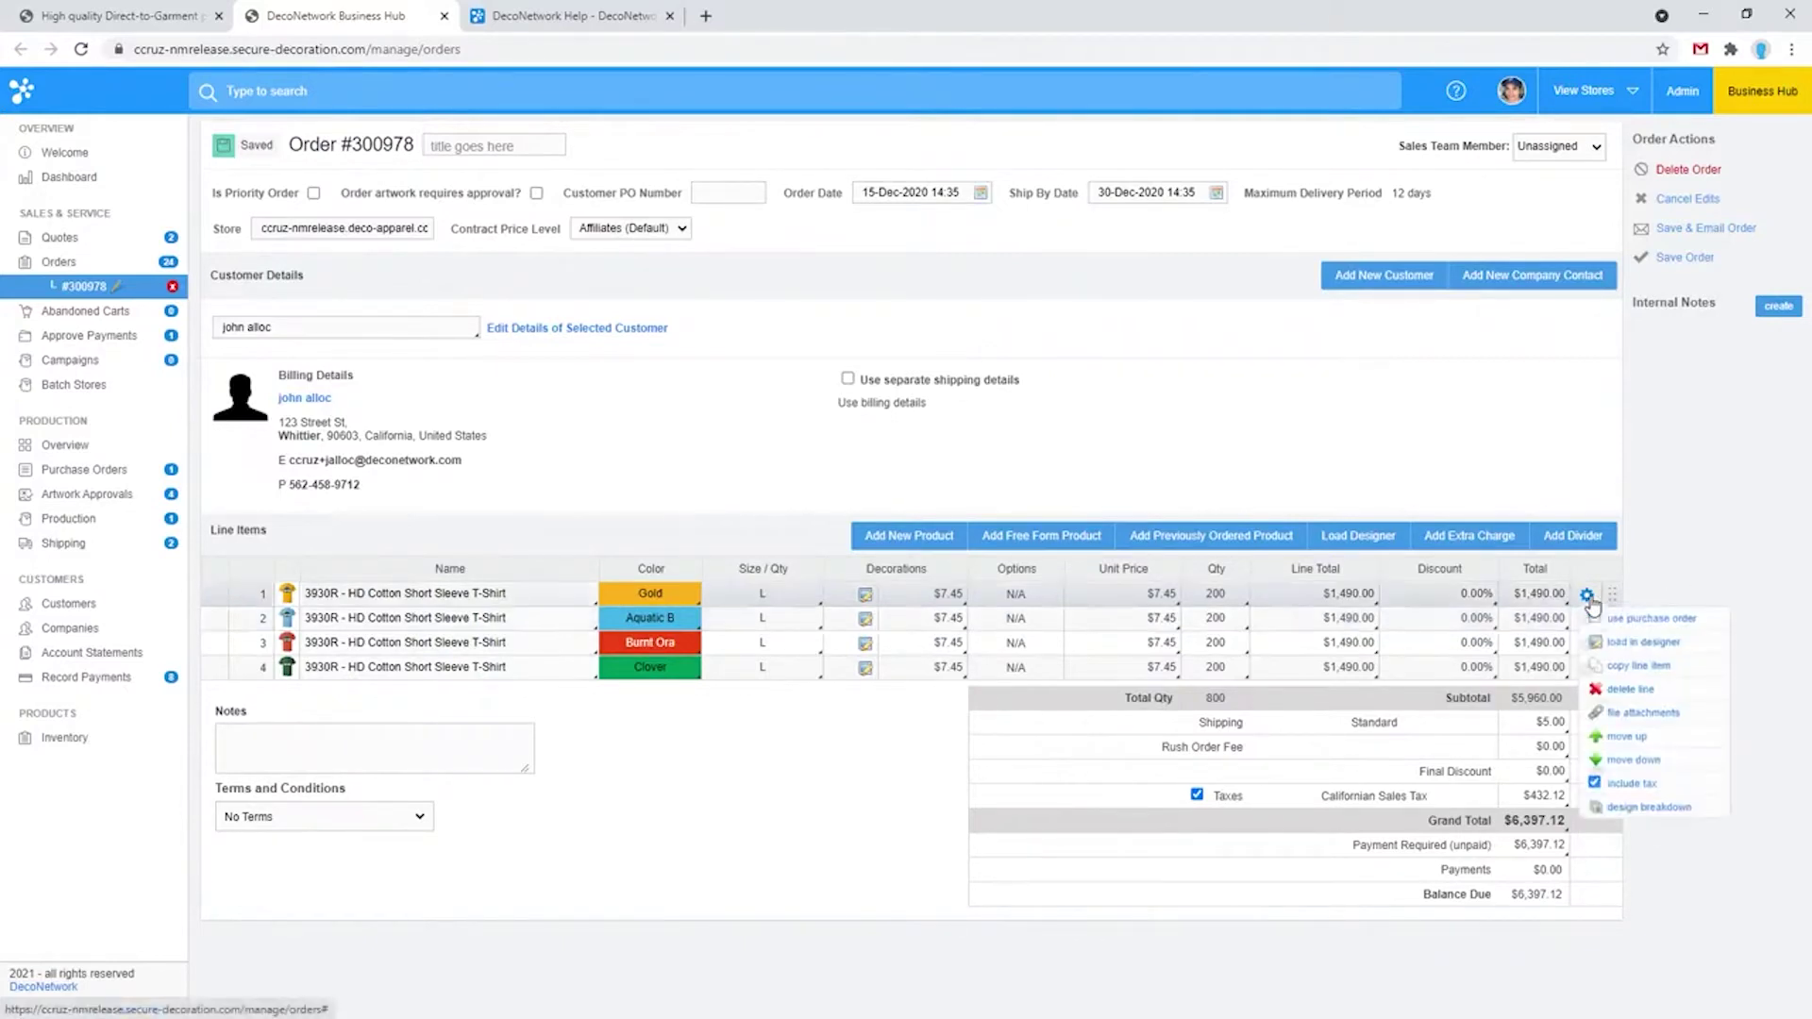
click(1628, 760)
click(1587, 620)
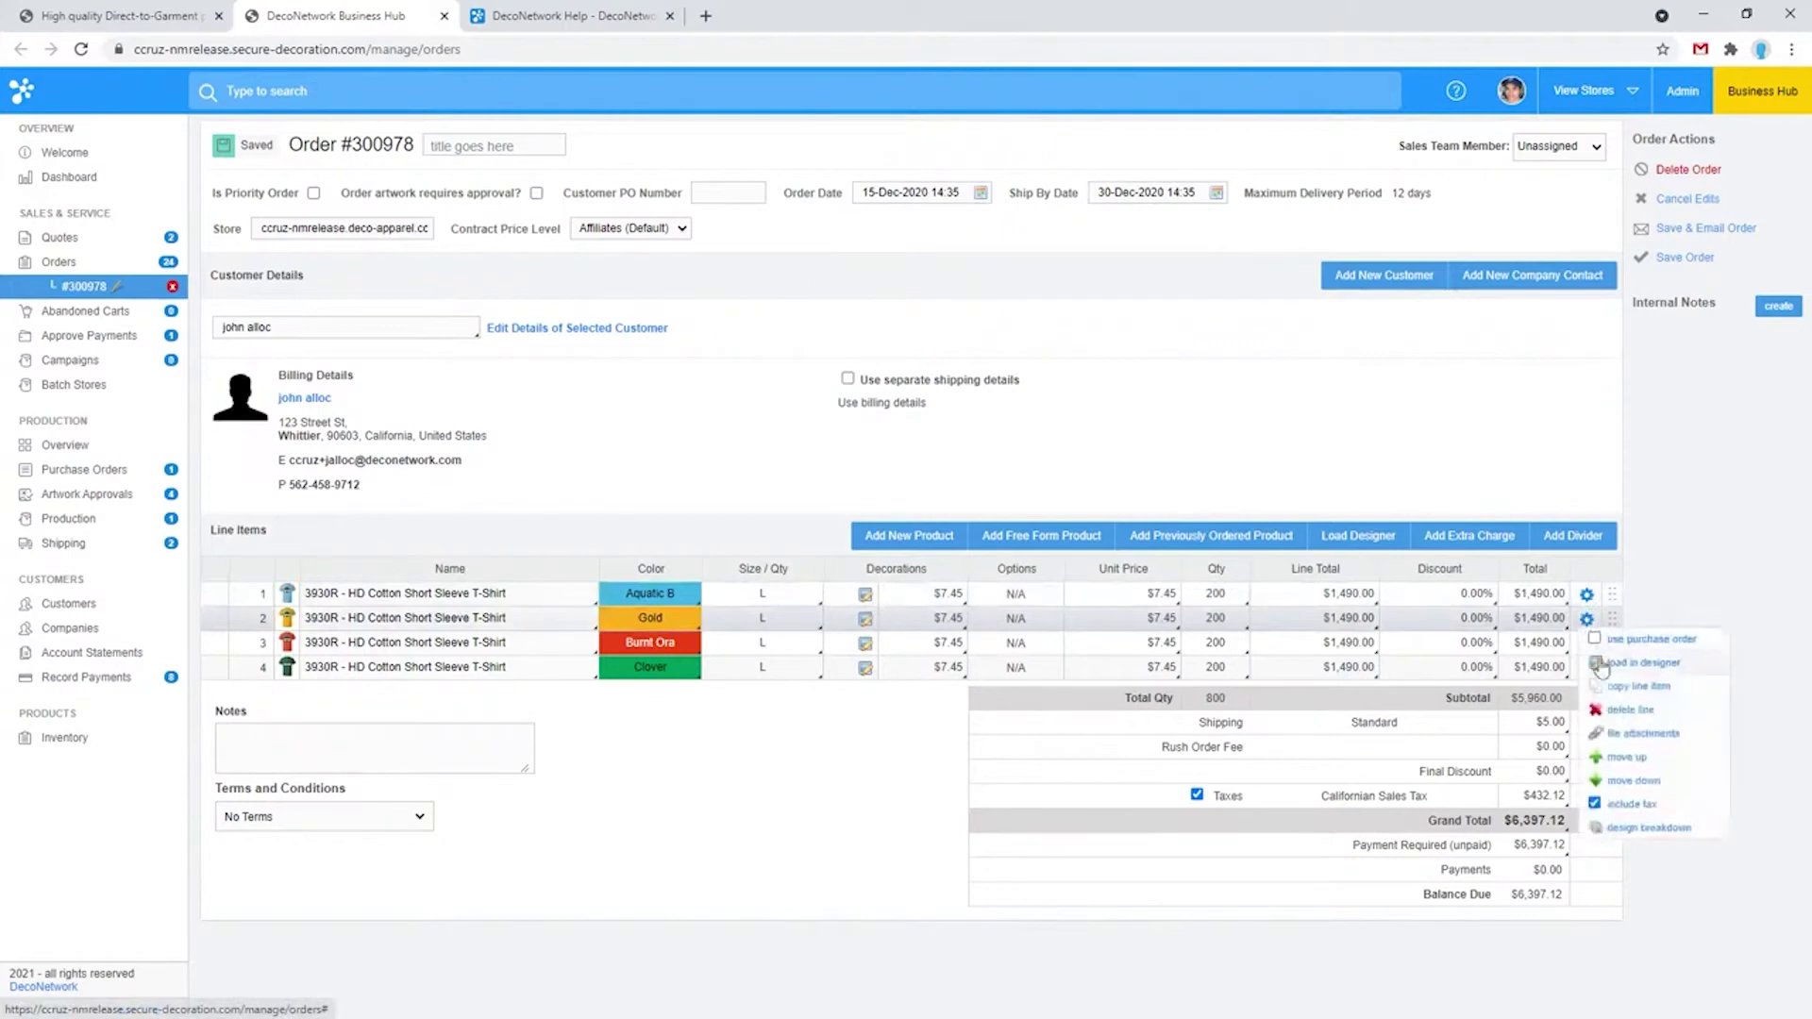
click(1642, 783)
click(1587, 645)
click(1637, 806)
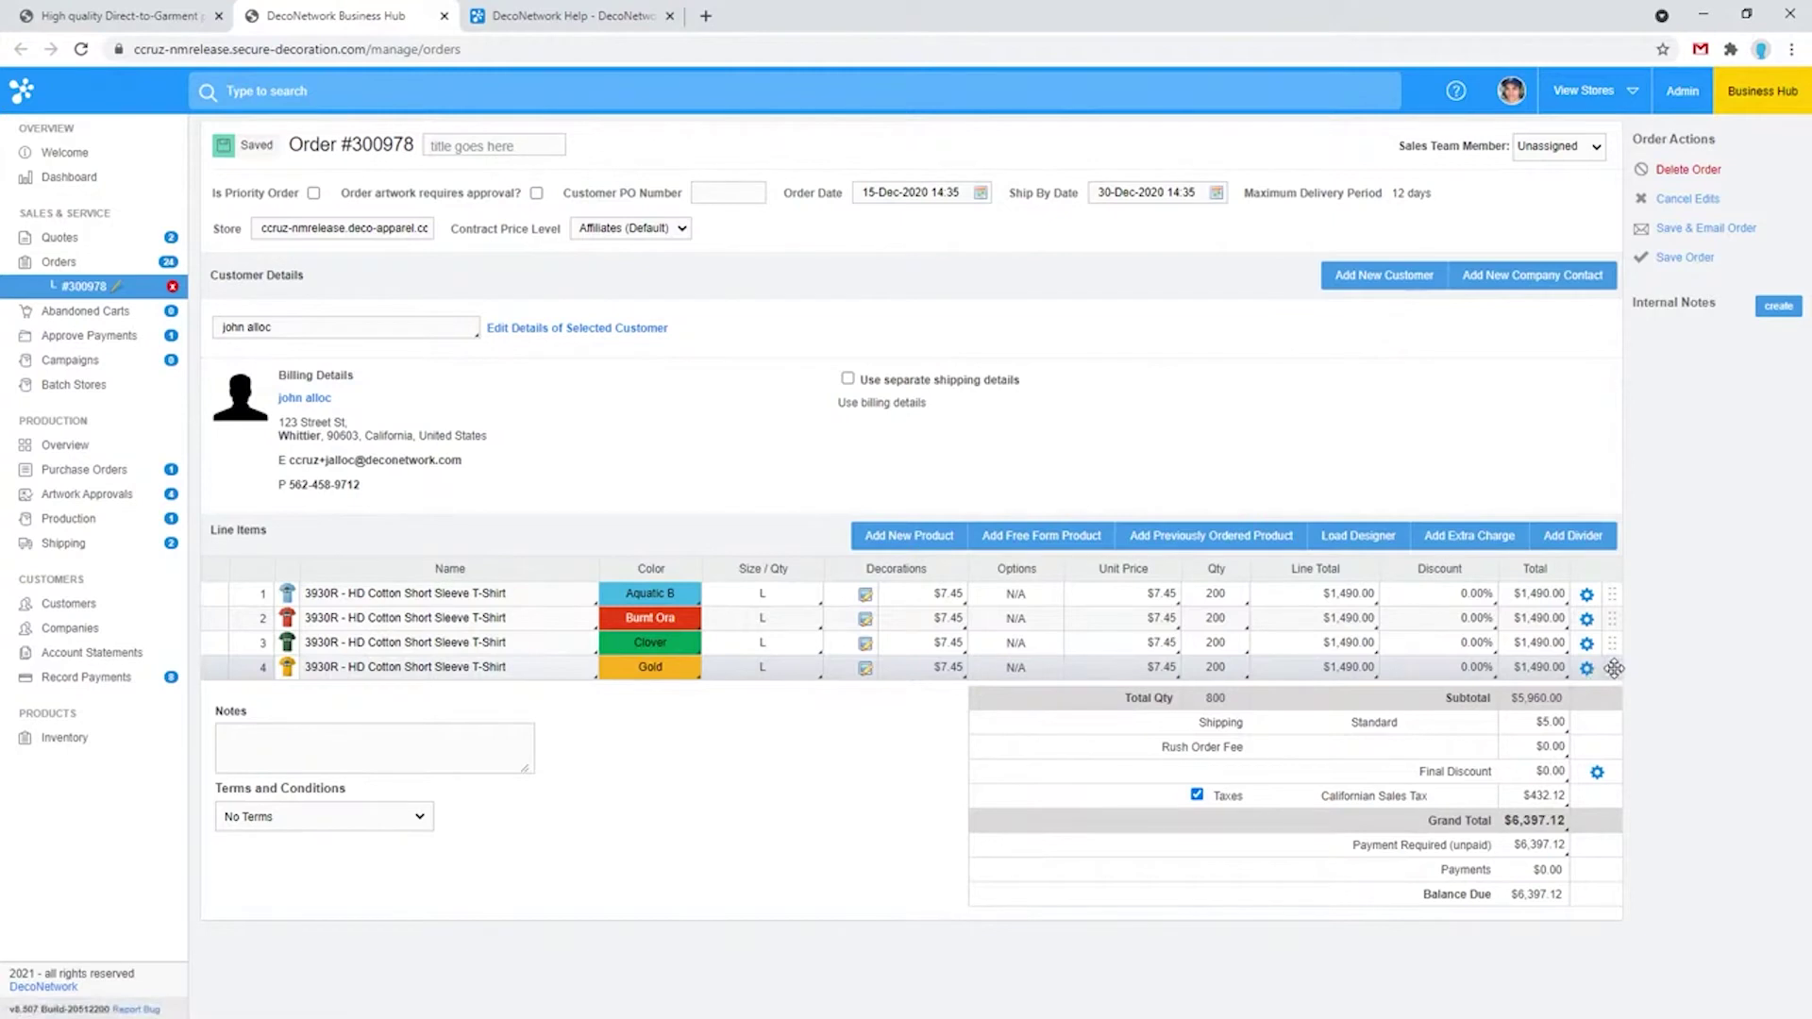
Step: Move the Gold line item straight back to first place, and rearrange the lines as Clover, Aquatic Blue, Gold, Burnt Orange
drag(1614, 668, 1618, 682)
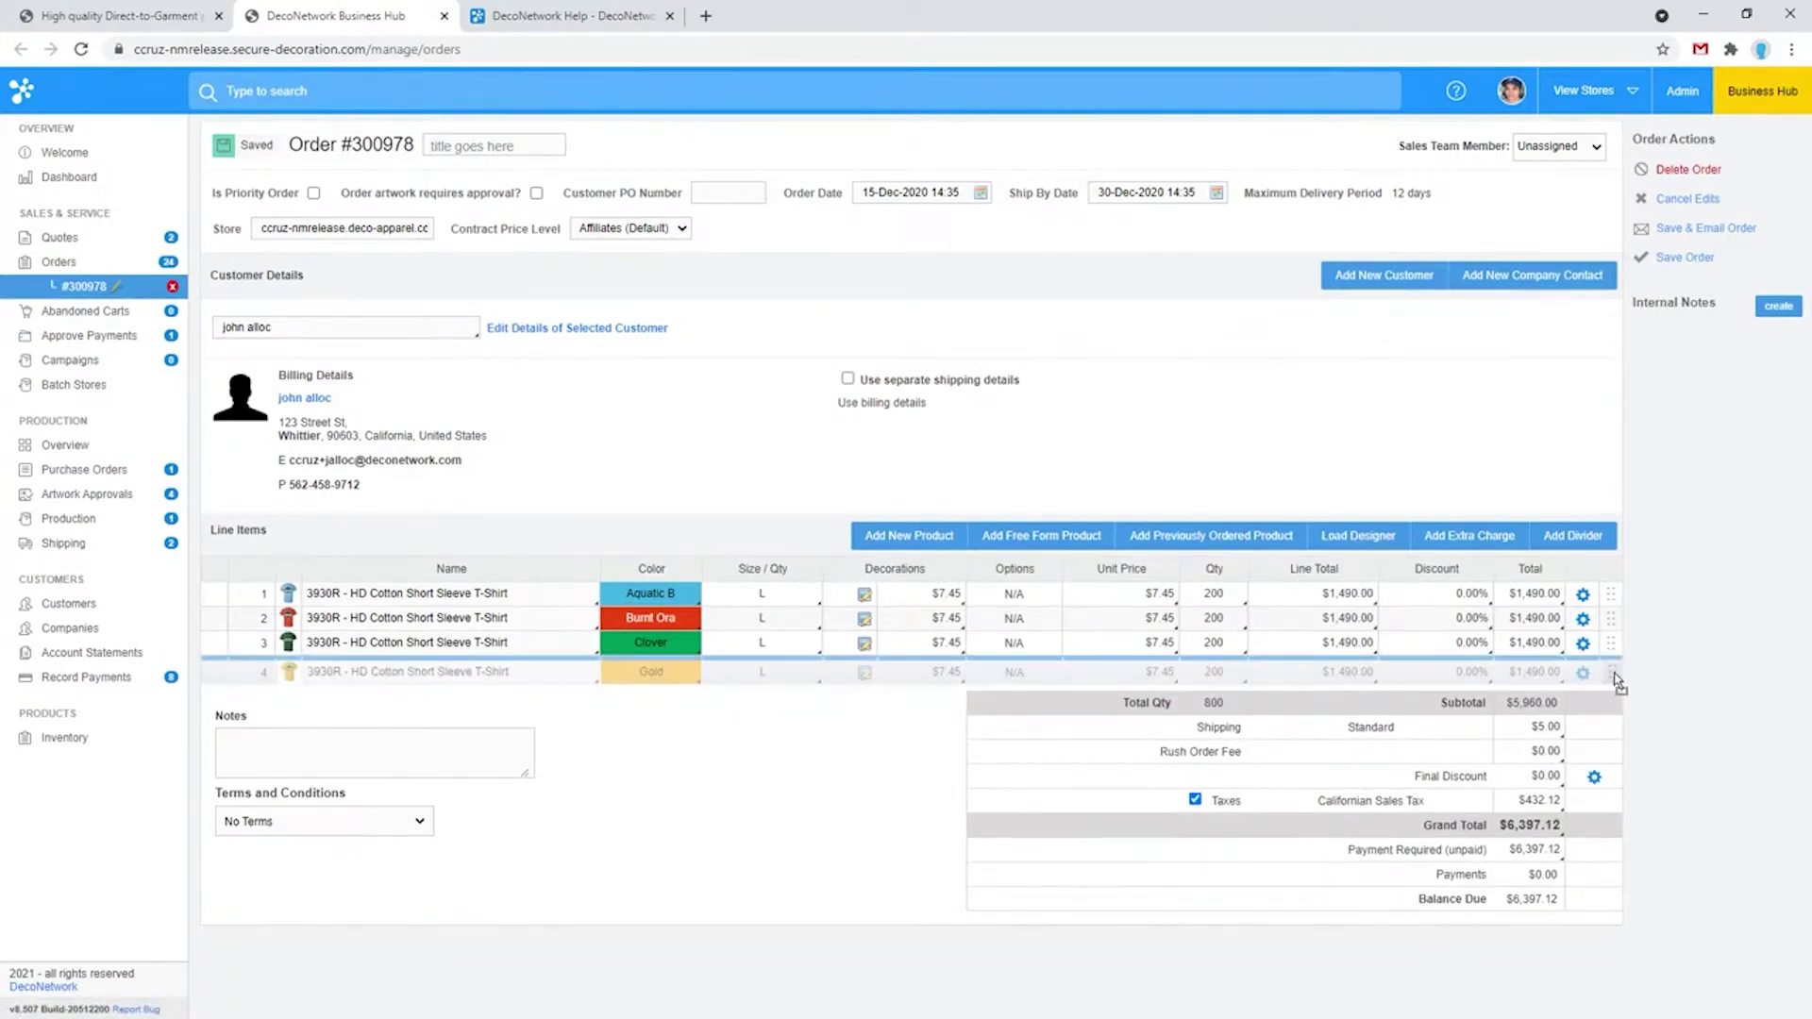
drag(1619, 682, 1590, 590)
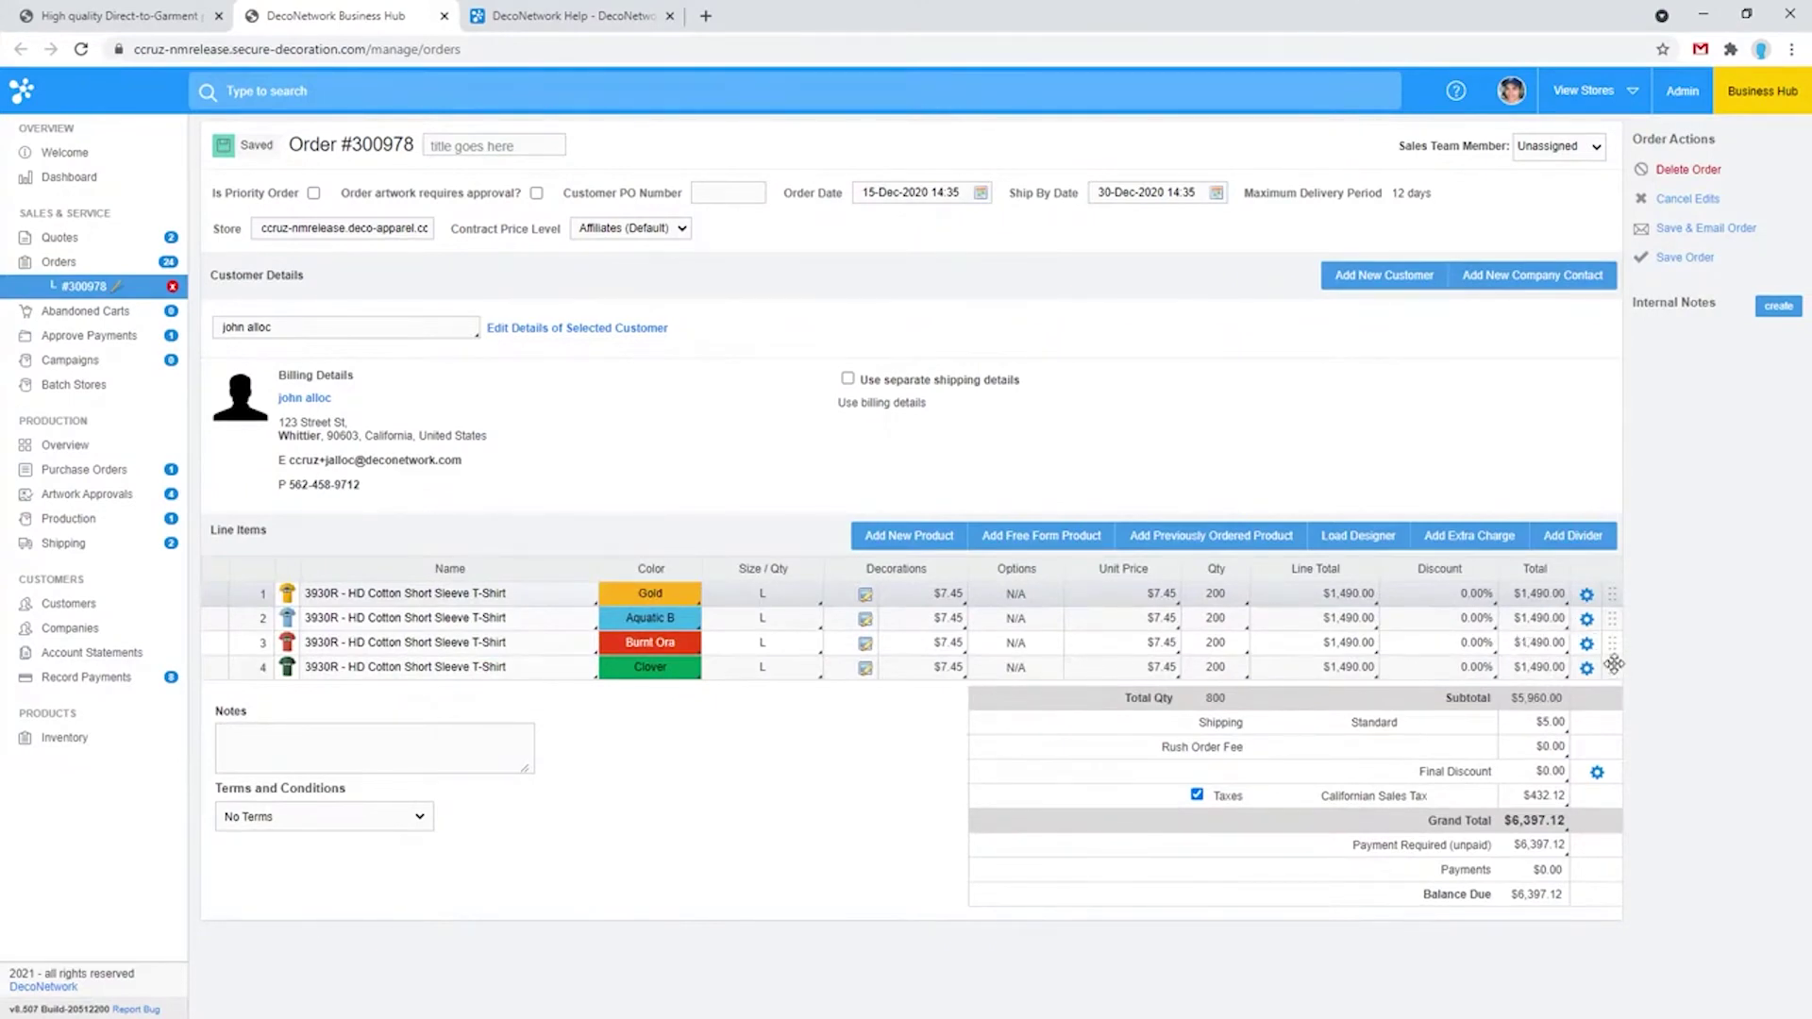
drag(1610, 666, 1609, 618)
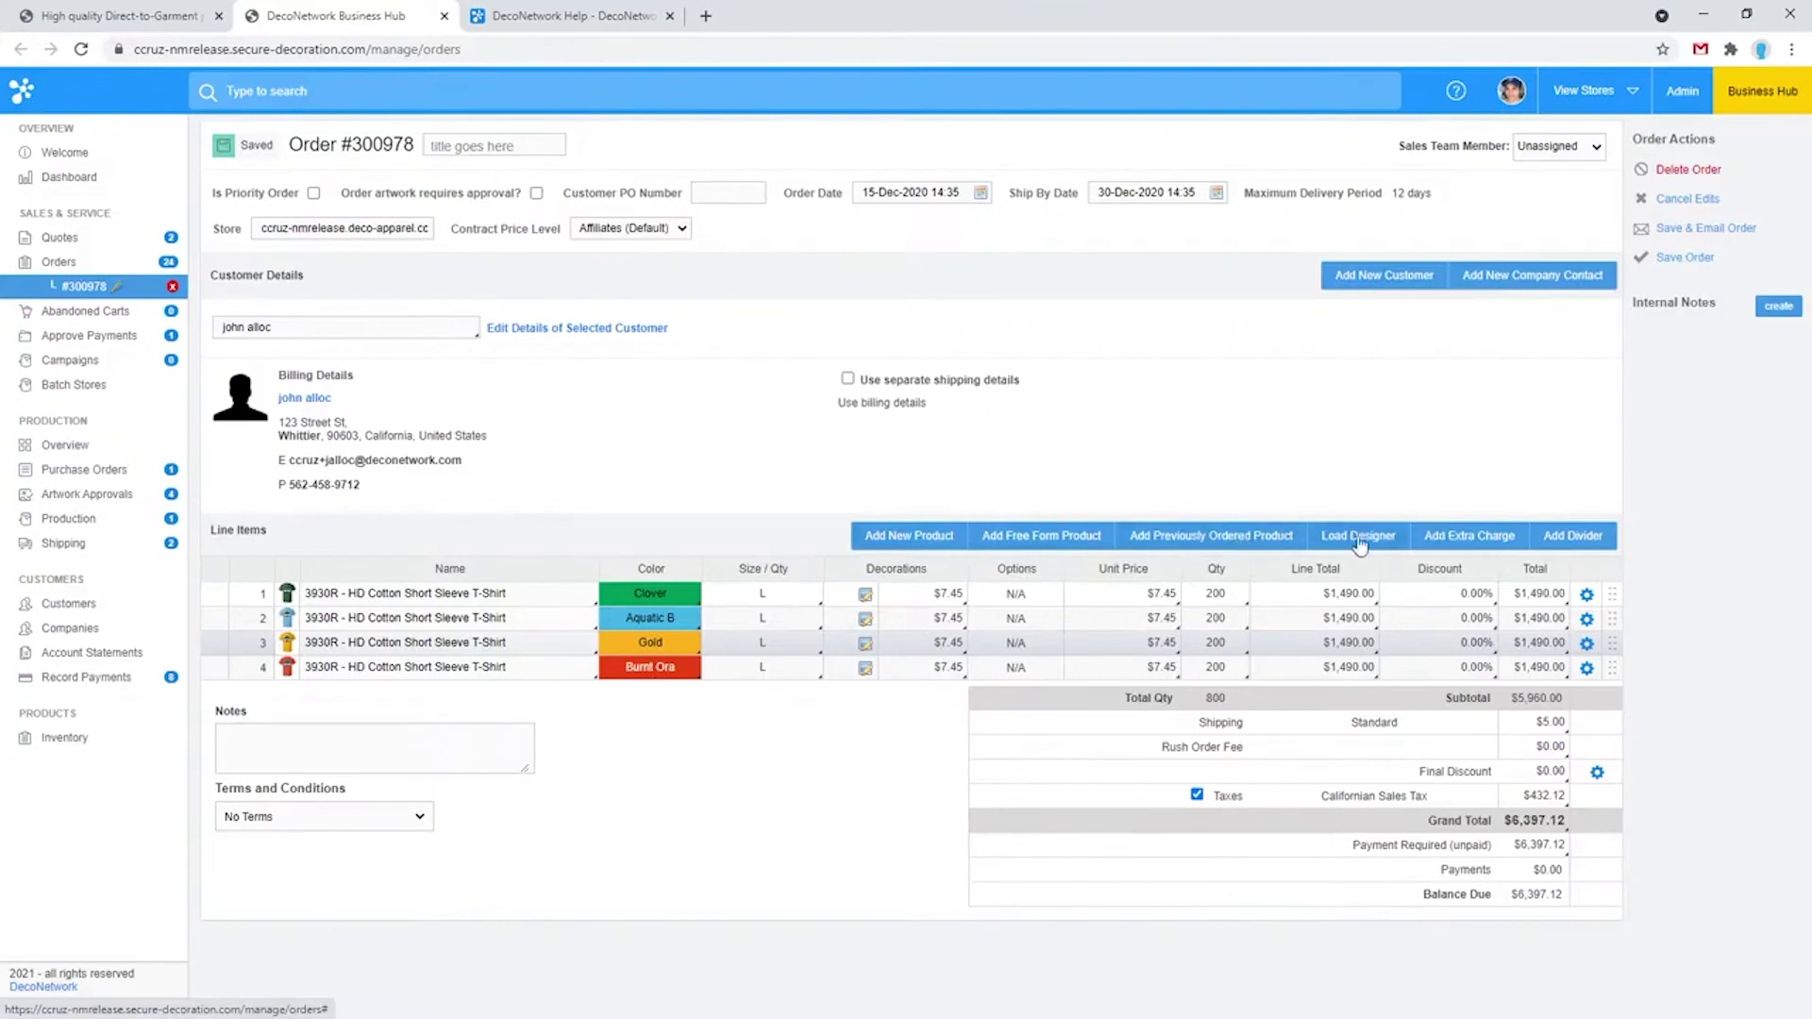
Step: Add a divider, place it between the Aquatic Blue and Gold line items, and open its title for editing
click(1590, 545)
click(456, 692)
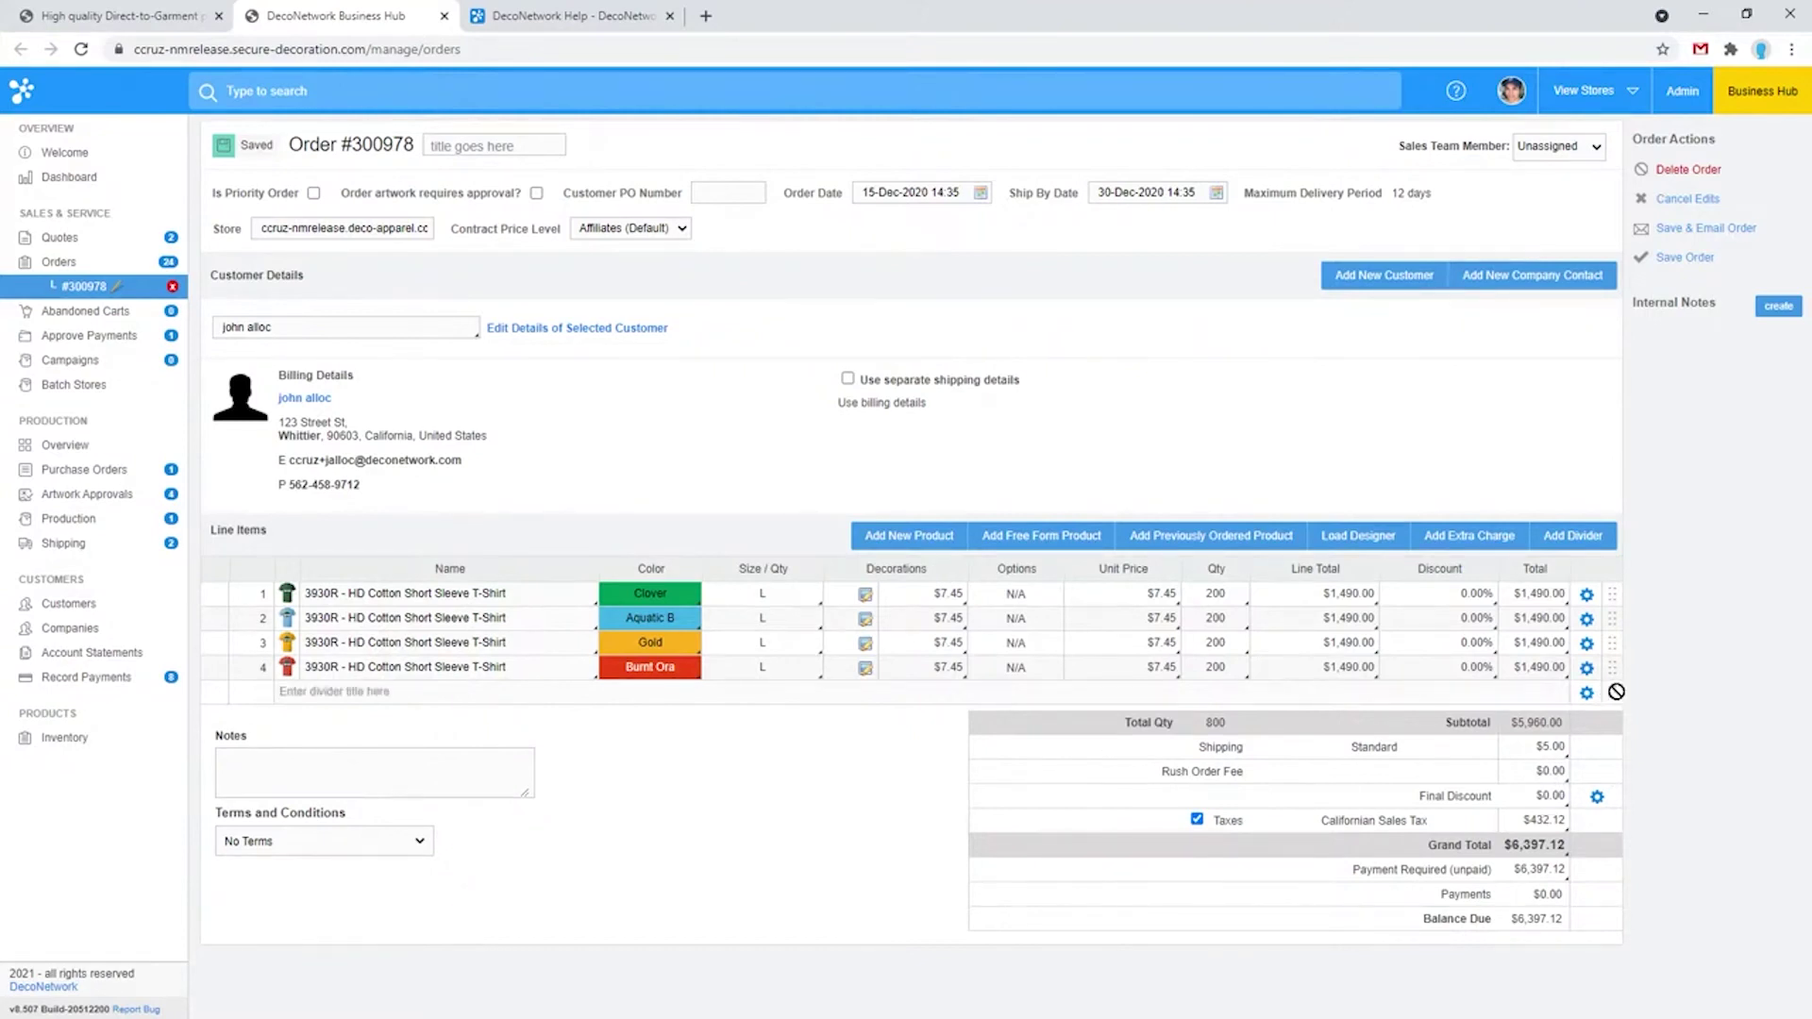
drag(1611, 694, 1608, 640)
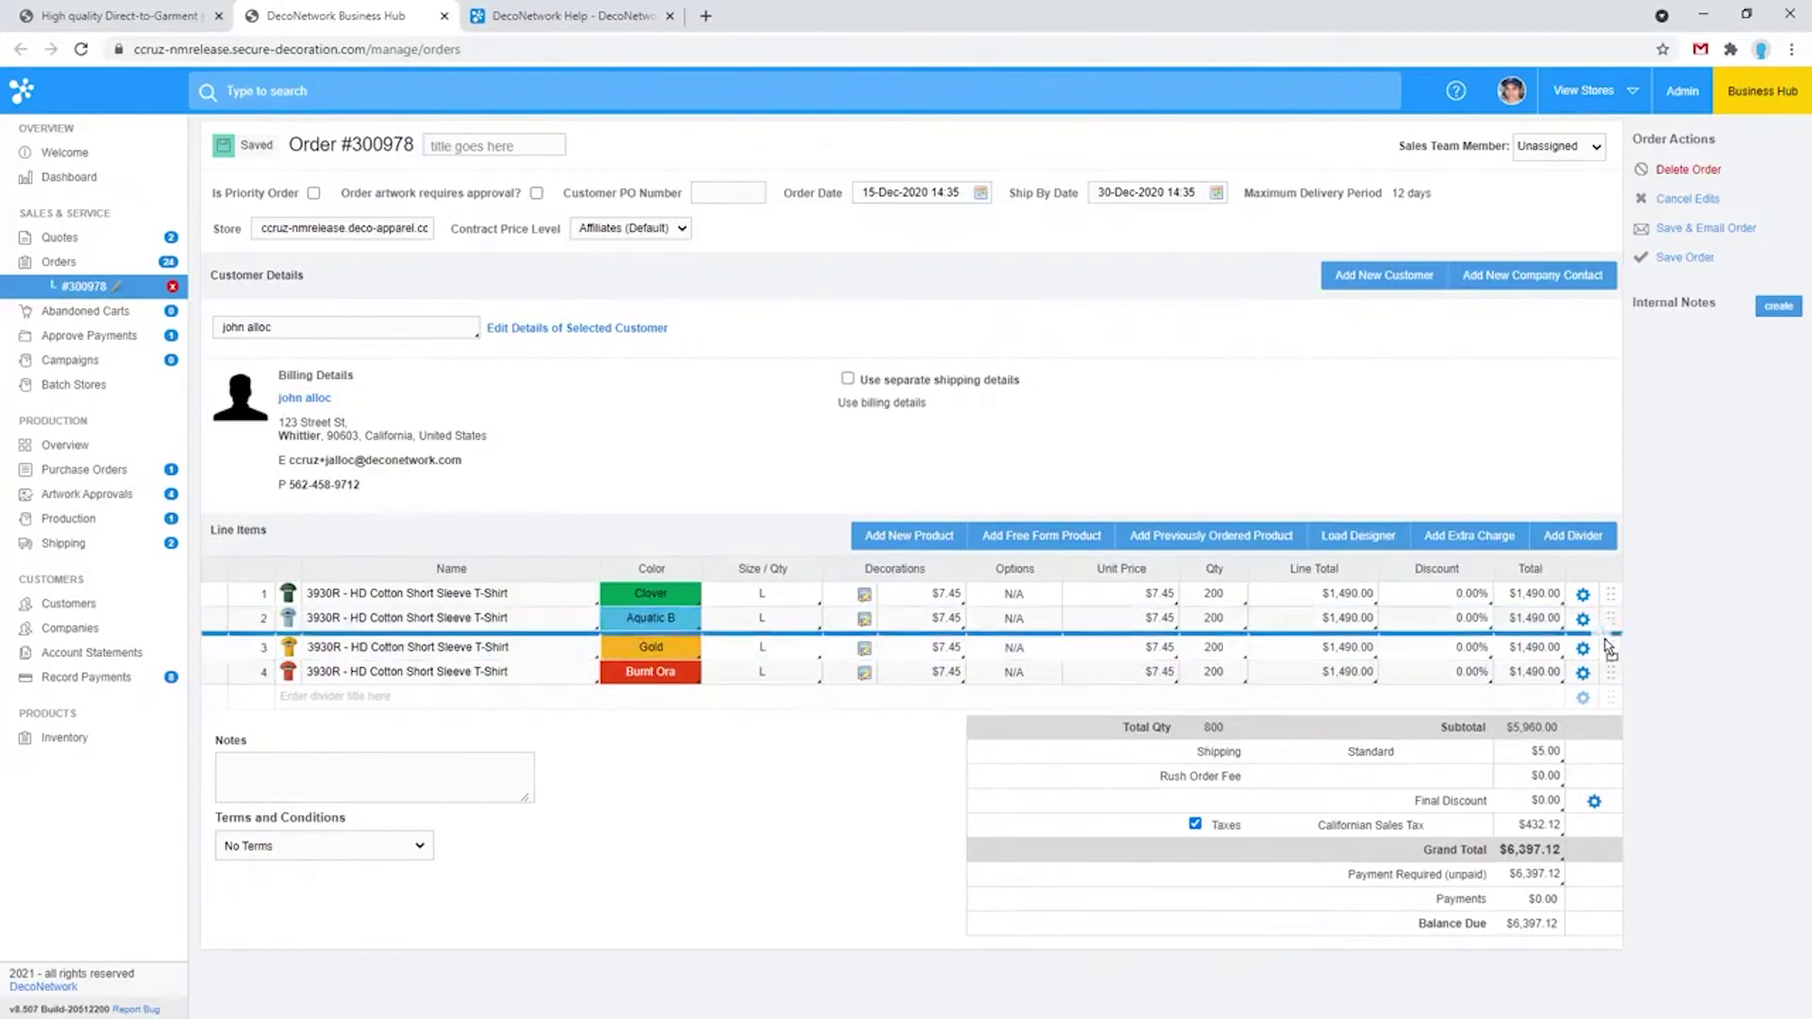
click(443, 639)
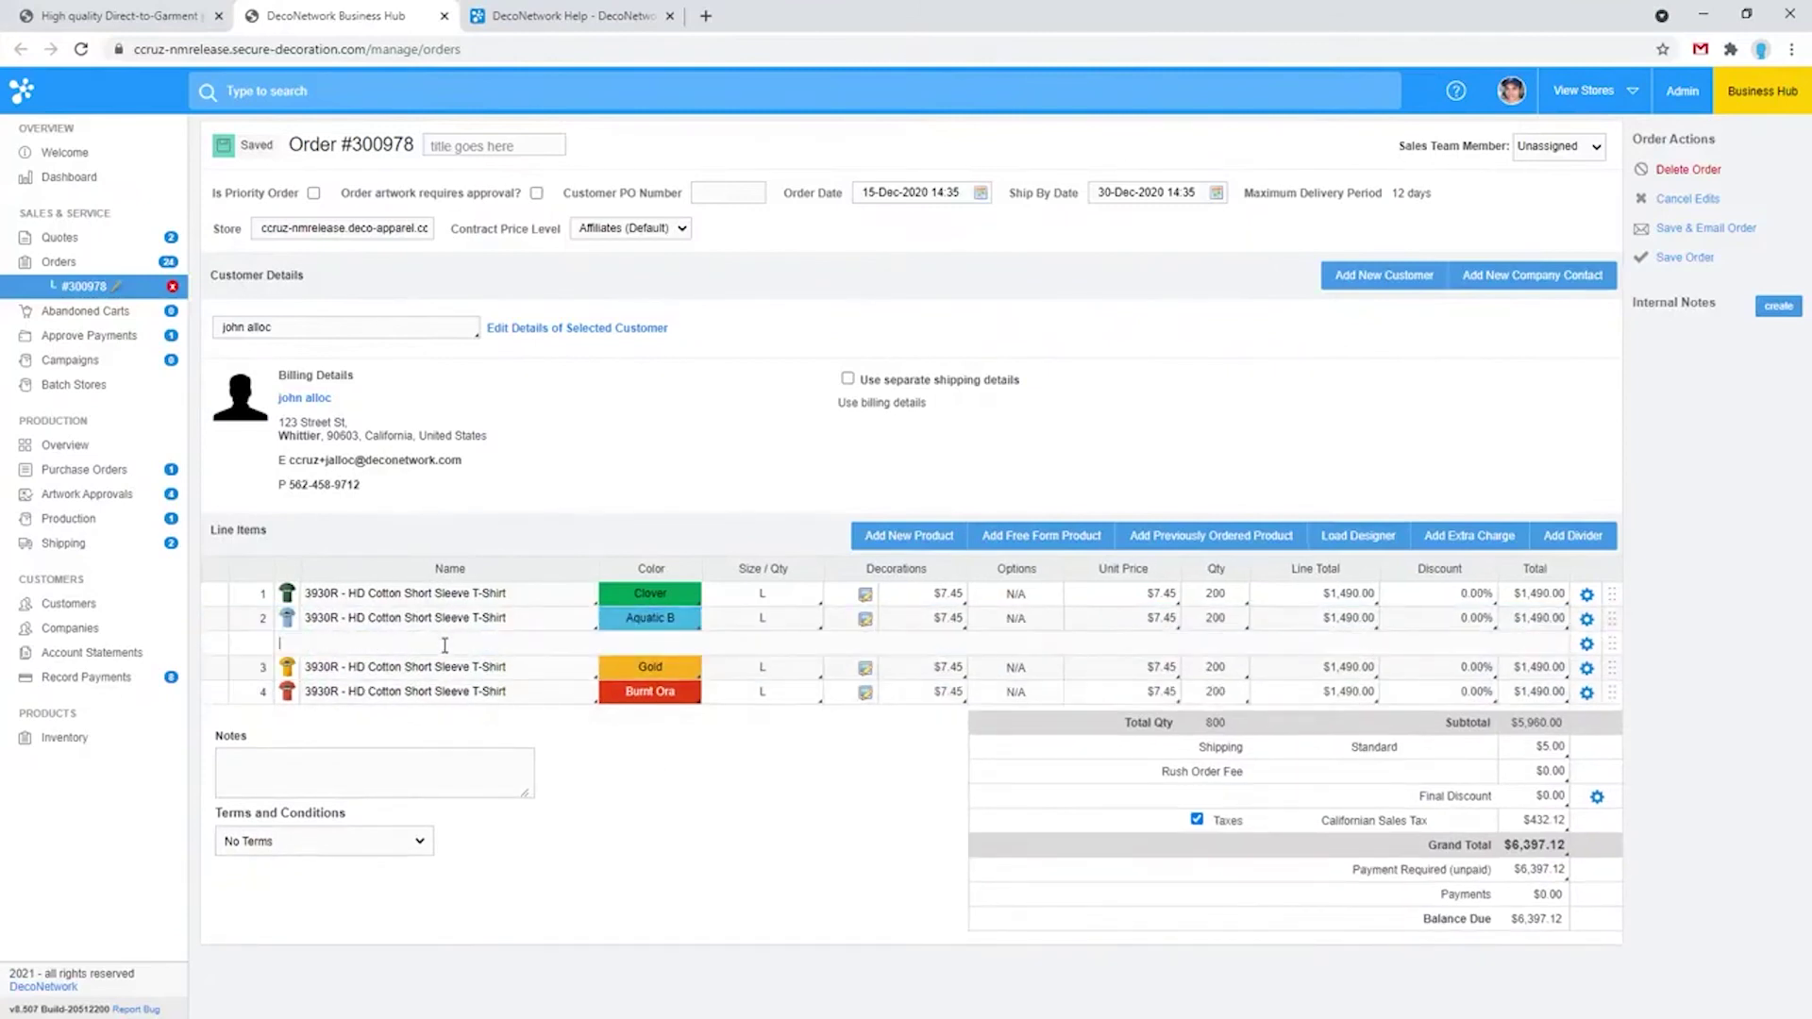